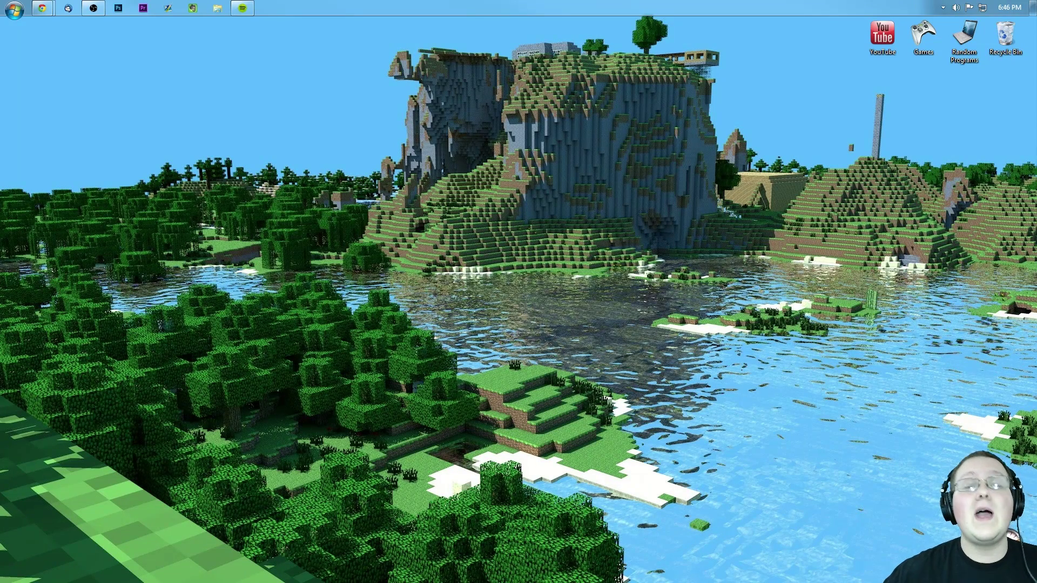
Step: Download the OpenModsLib 0.6 jar from the OpenMods page and keep it despite the warning
mouse_move(53, 6)
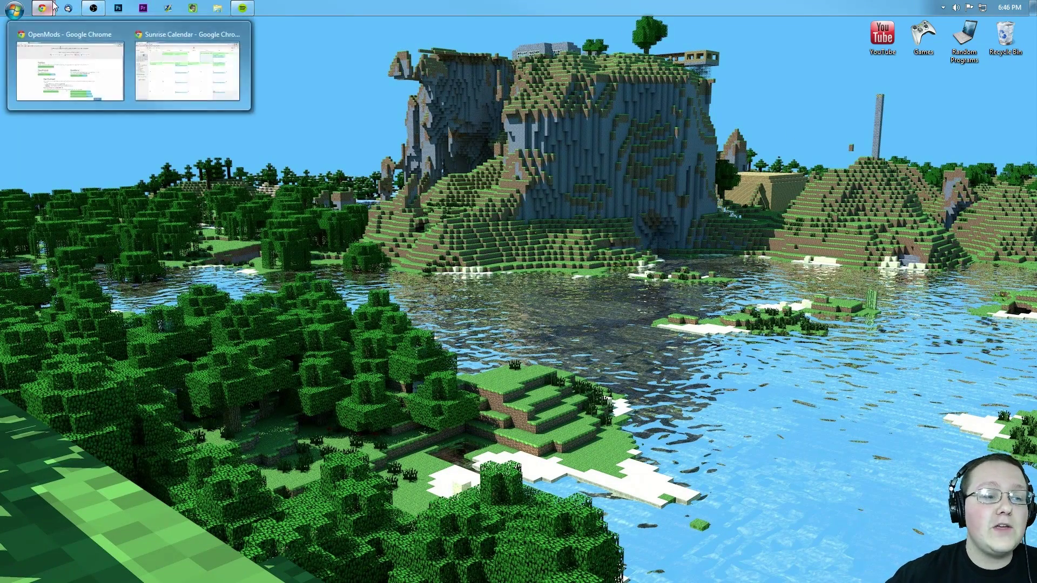
click(70, 71)
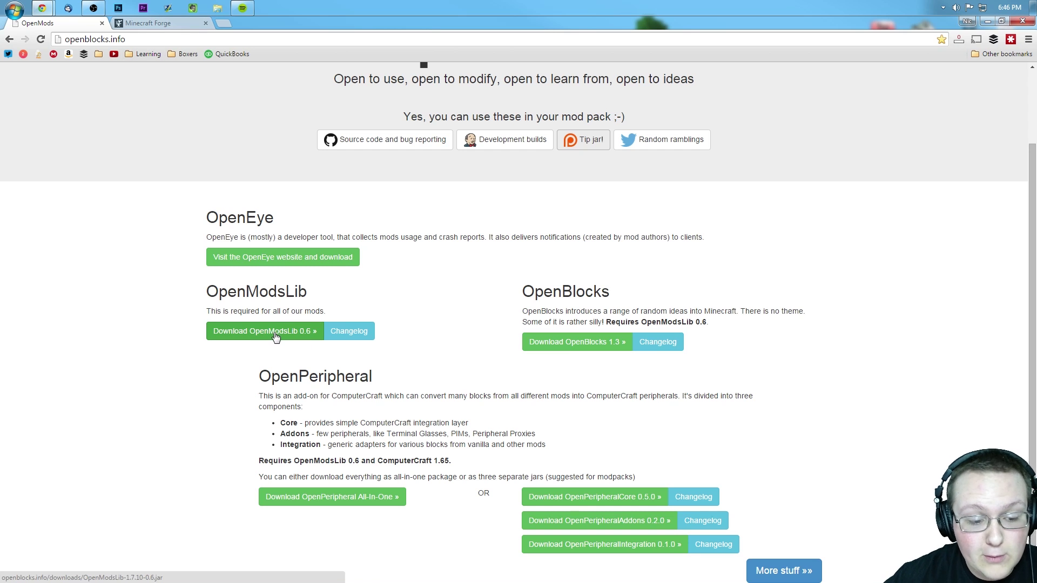
click(274, 335)
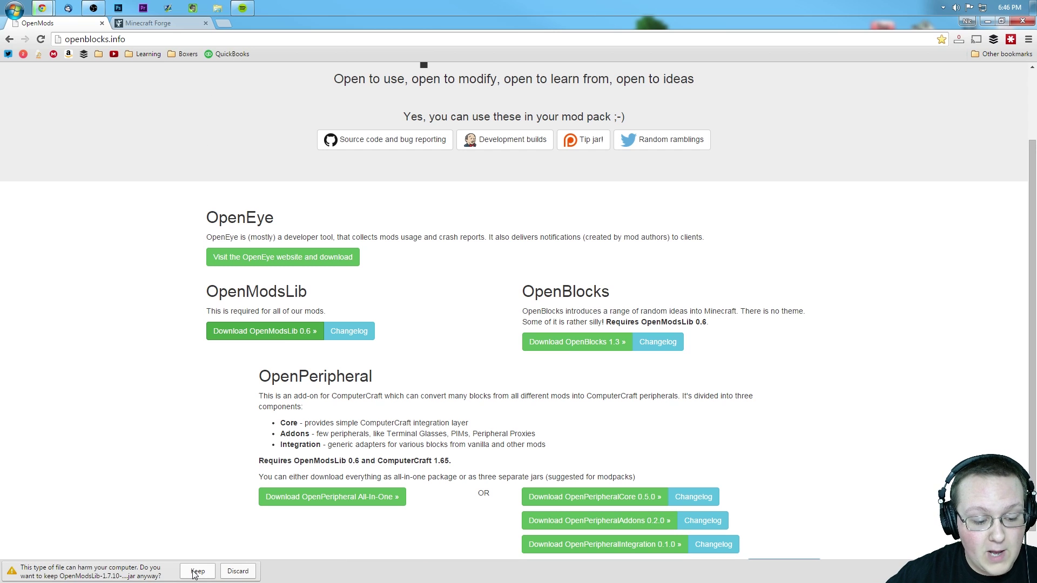
click(195, 571)
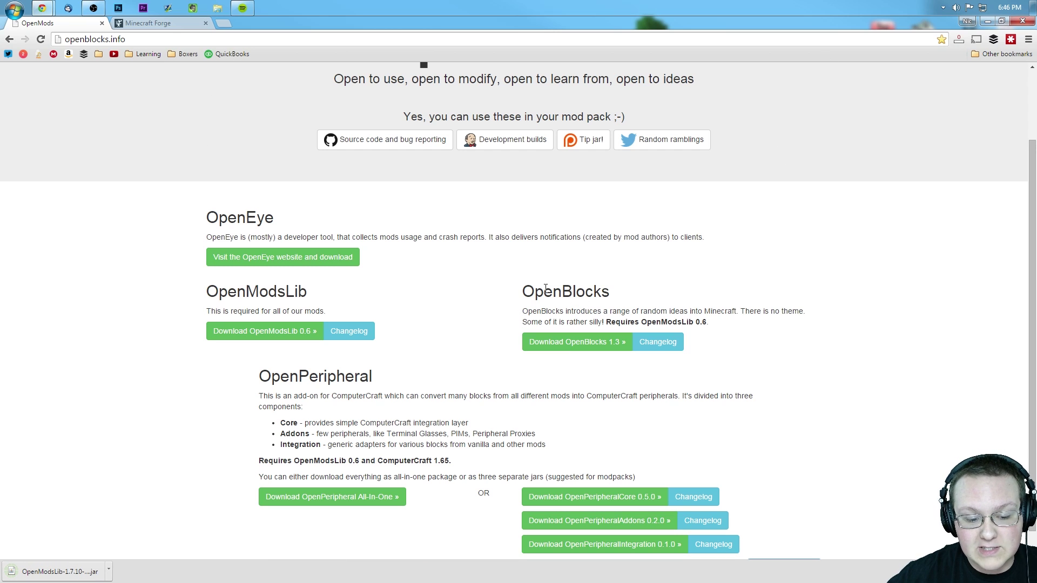
Step: Download and keep the OpenBlocks 1.3 jar, then go to the Minecraft Forge site
click(573, 349)
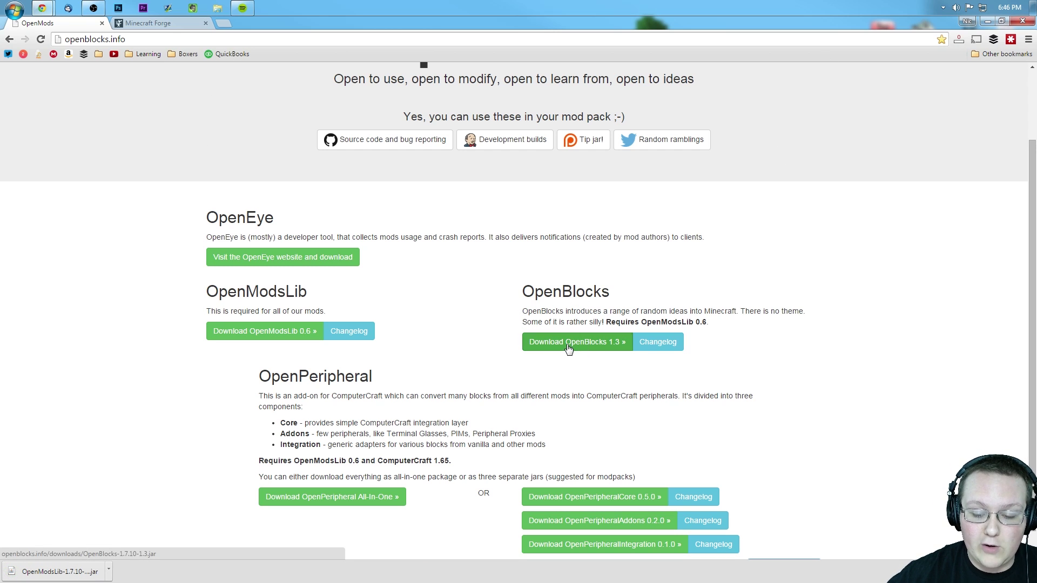
click(203, 571)
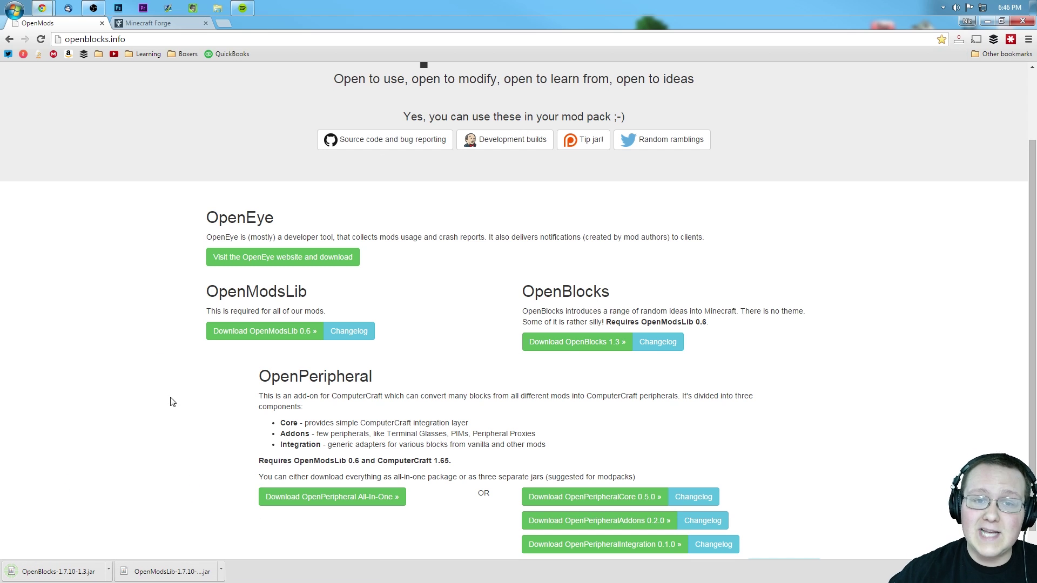
click(162, 24)
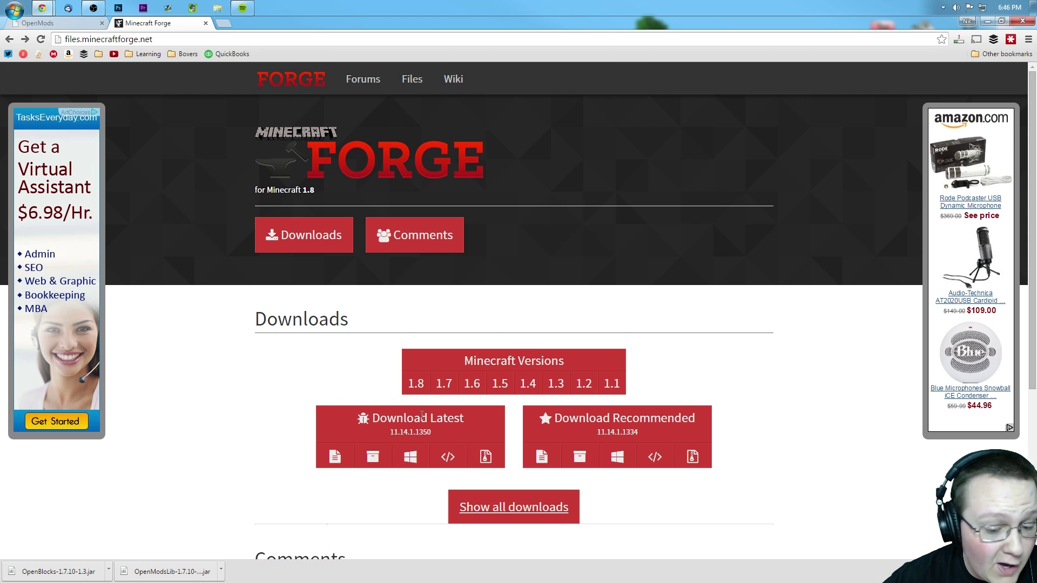
Step: Open the Forge downloads for Minecraft 1.7.10 and request the recommended installer
mouse_move(443, 390)
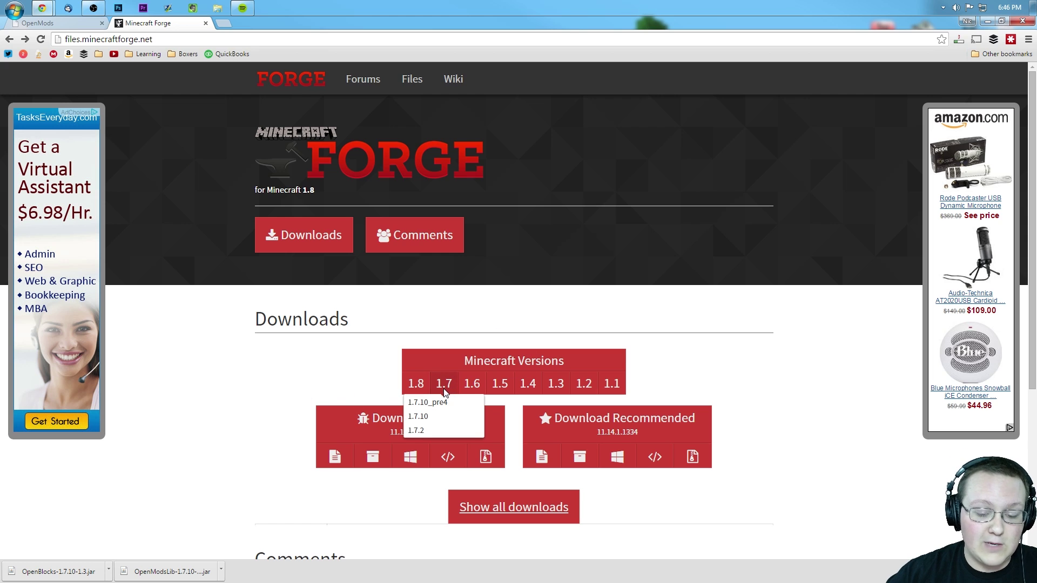
click(425, 419)
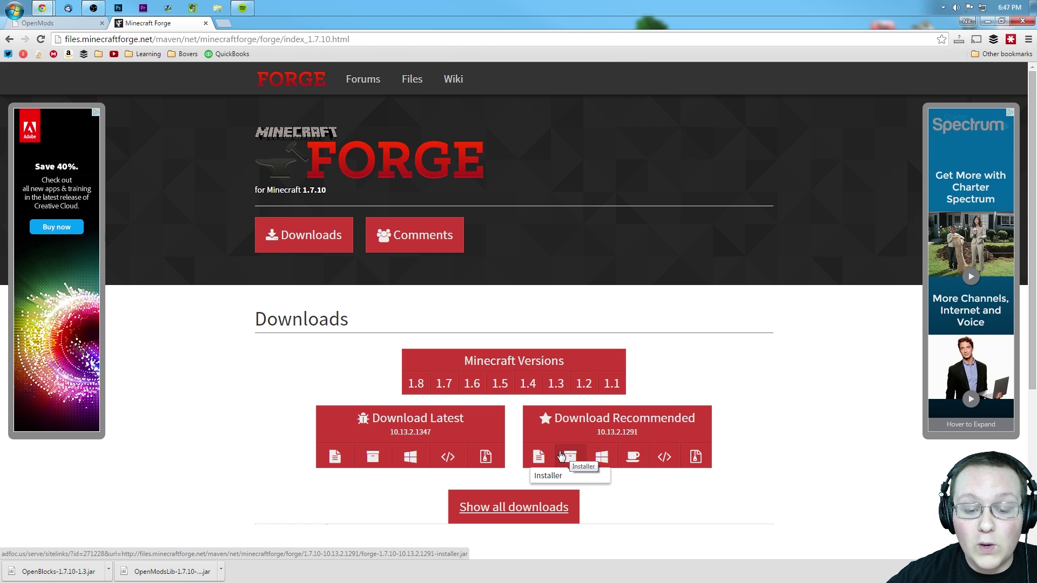
click(570, 458)
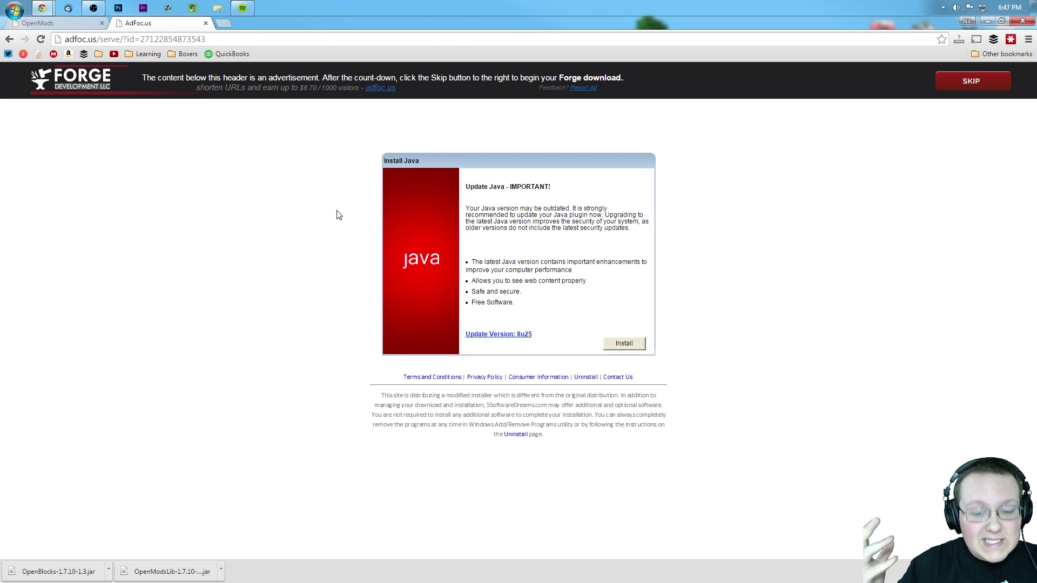
Step: Skip the AdFoc.us ad and keep the Forge 1.7.10 installer download
right_click(337, 215)
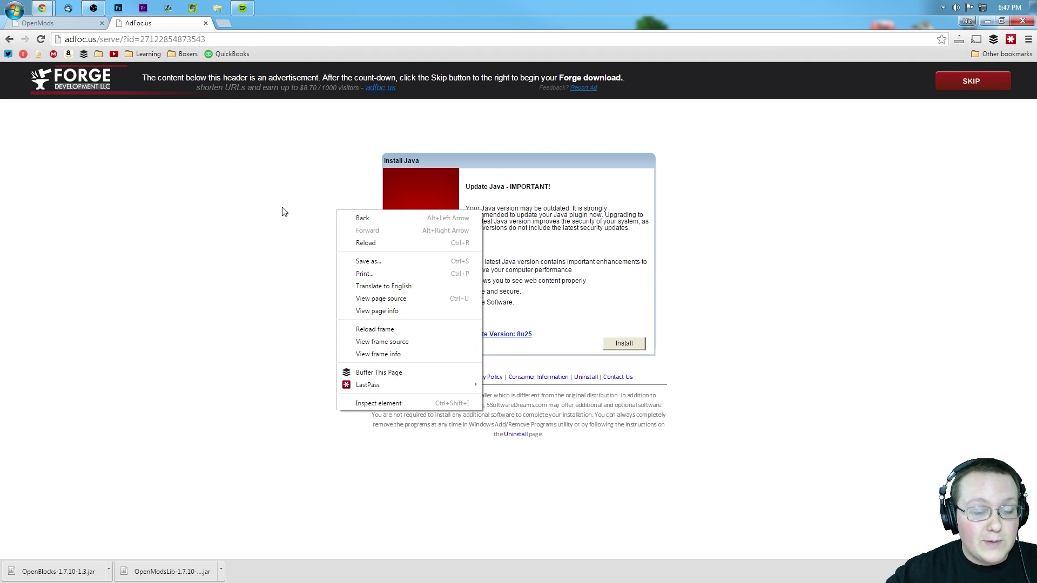
click(296, 184)
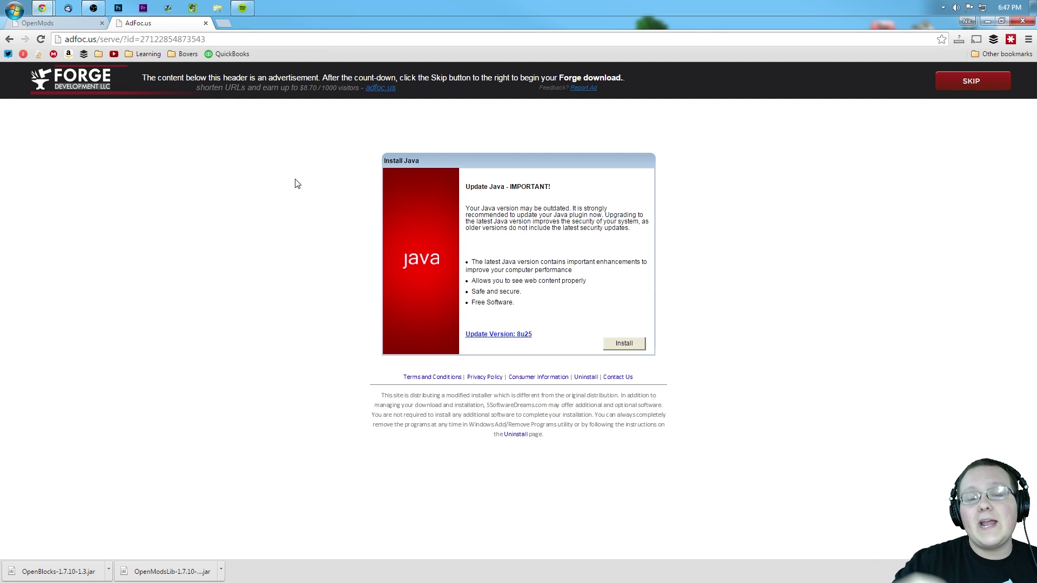
click(971, 81)
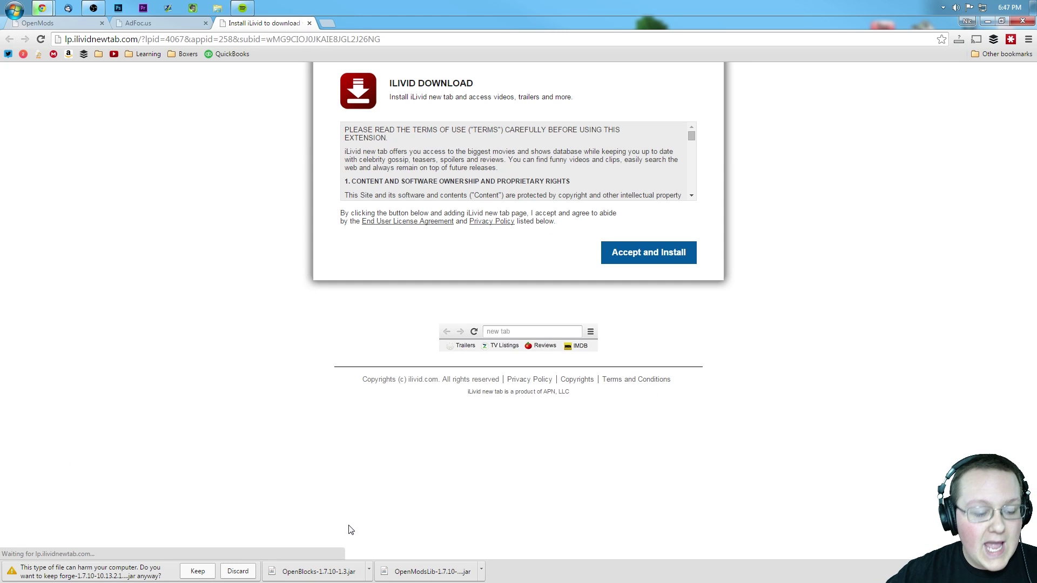
click(198, 571)
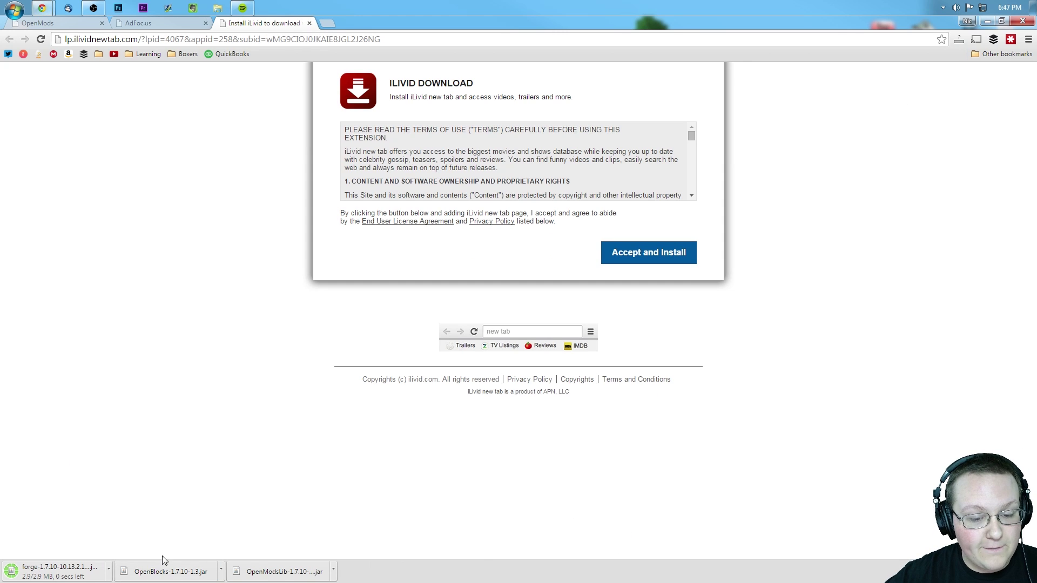
Step: Close the iLivid and AdFoc.us ad tabs and the browser
click(309, 23)
click(205, 23)
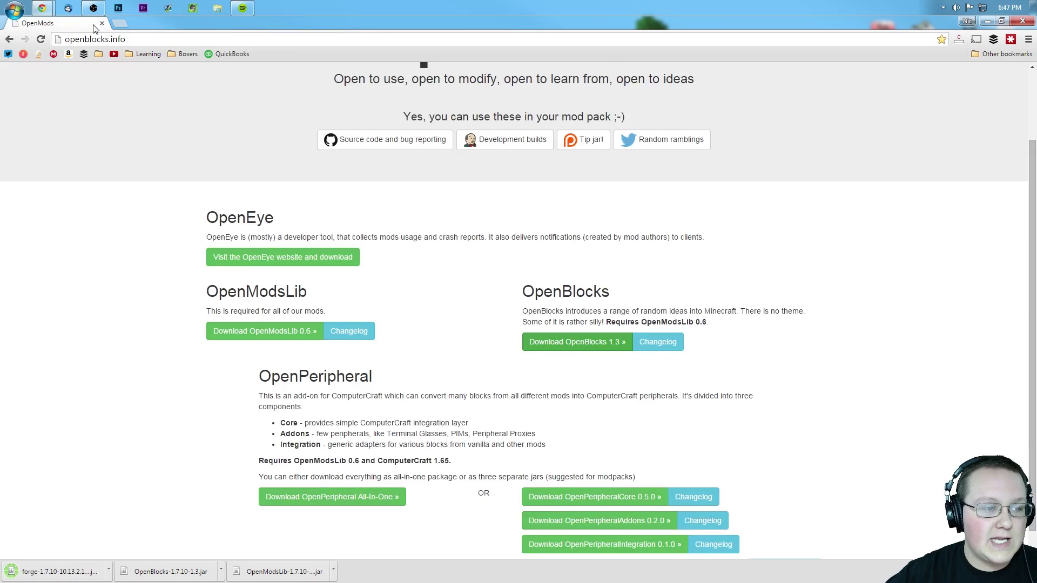
click(102, 22)
Step: Arrange the OpenModsLib, OpenBlocks and Forge installer icons together near the top of the desktop
drag(247, 222, 1, 21)
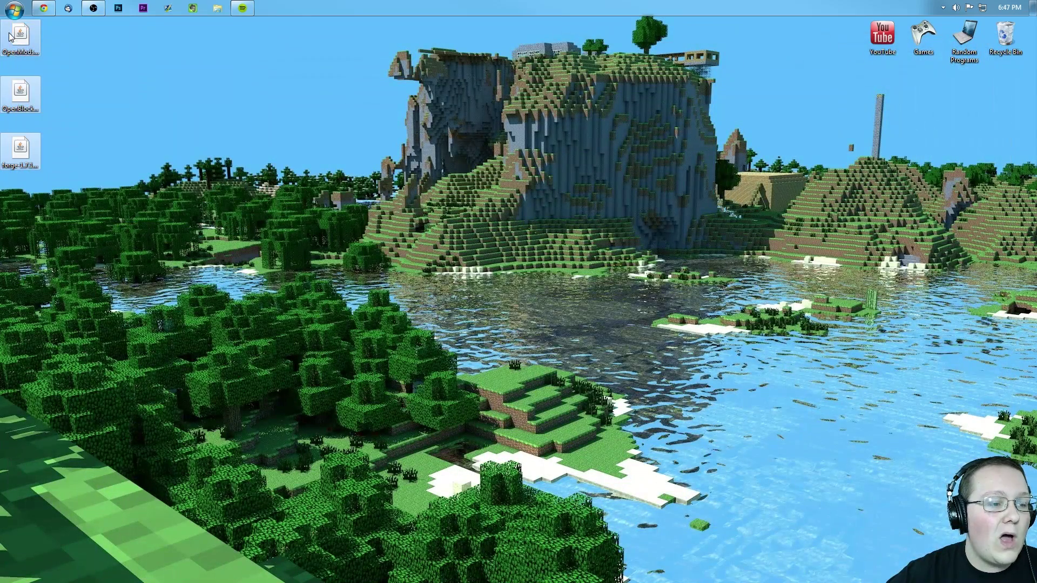
drag(20, 81, 509, 81)
drag(599, 91, 745, 248)
drag(519, 50, 435, 53)
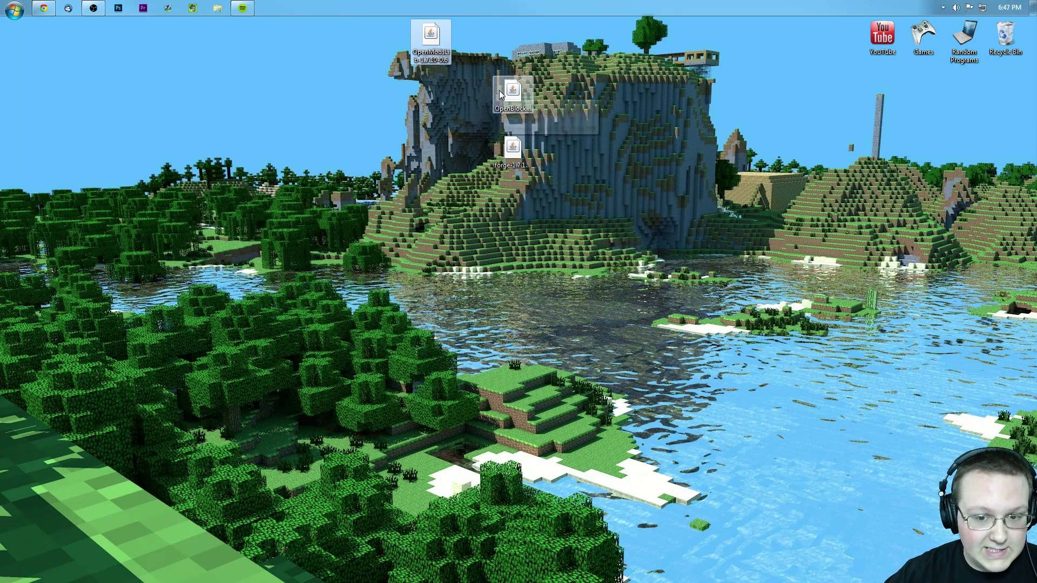
drag(500, 90, 420, 90)
drag(513, 149, 349, 36)
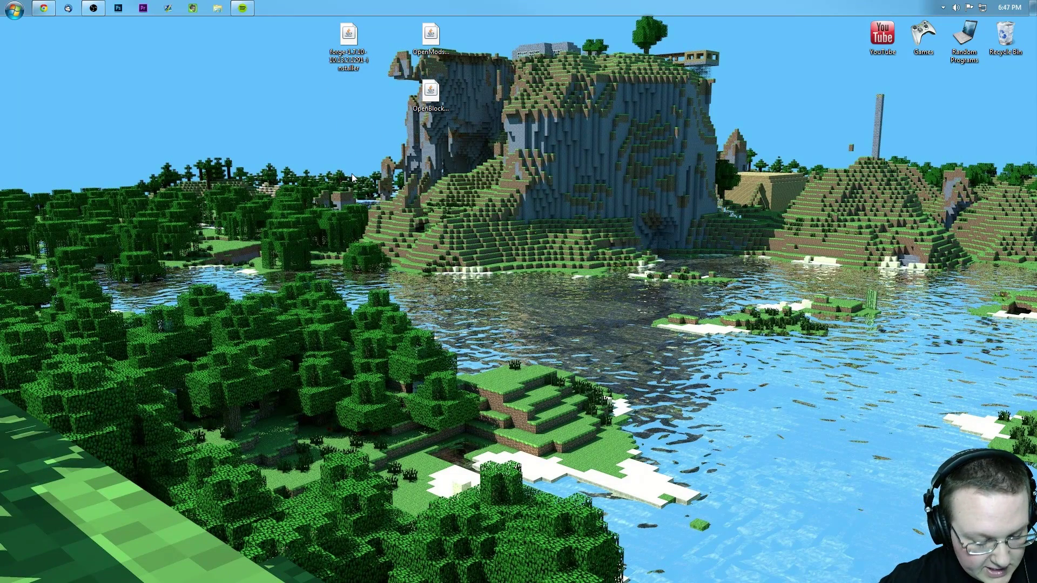
Step: Move the OpenModsLib jar from the Downloads folder onto the desktop
key(super+r)
text(downloads)
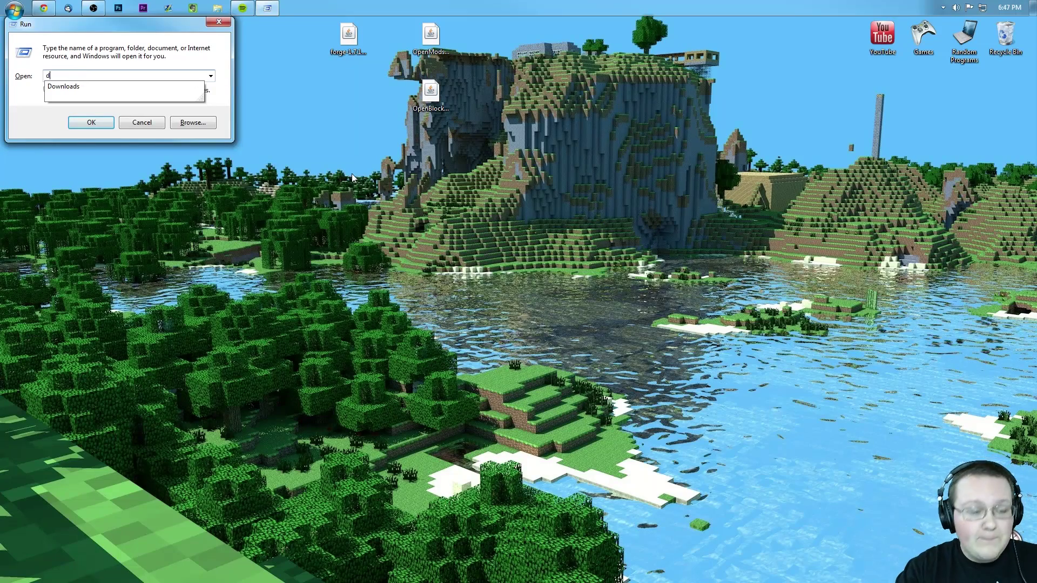
key(Return)
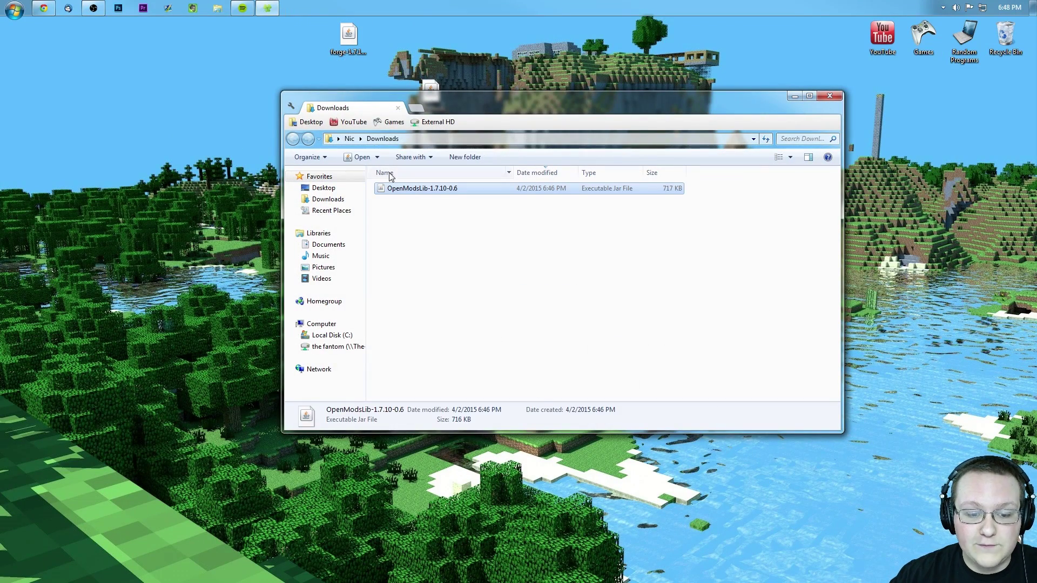
drag(403, 187, 413, 52)
click(830, 96)
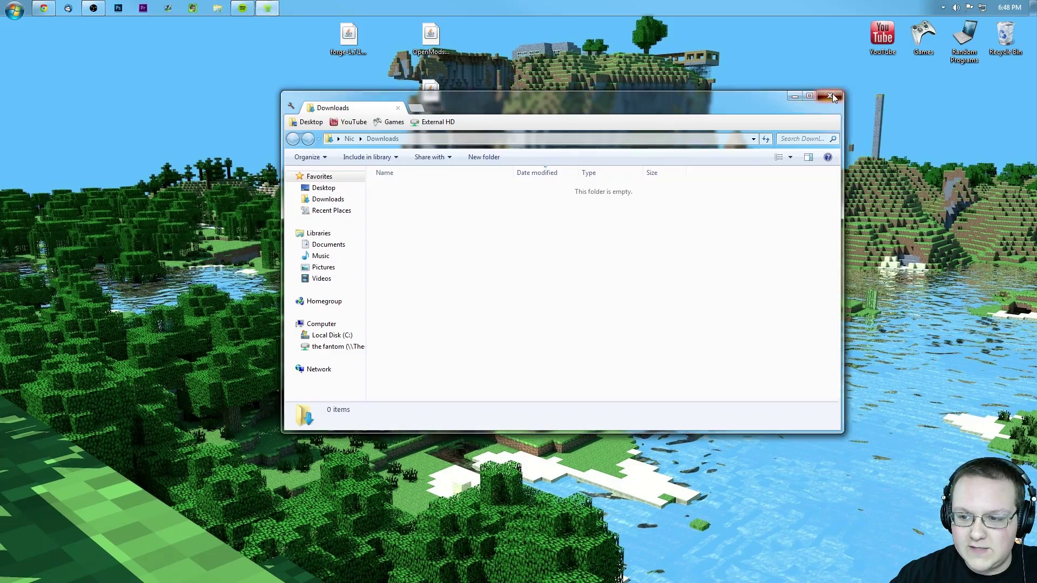
click(354, 51)
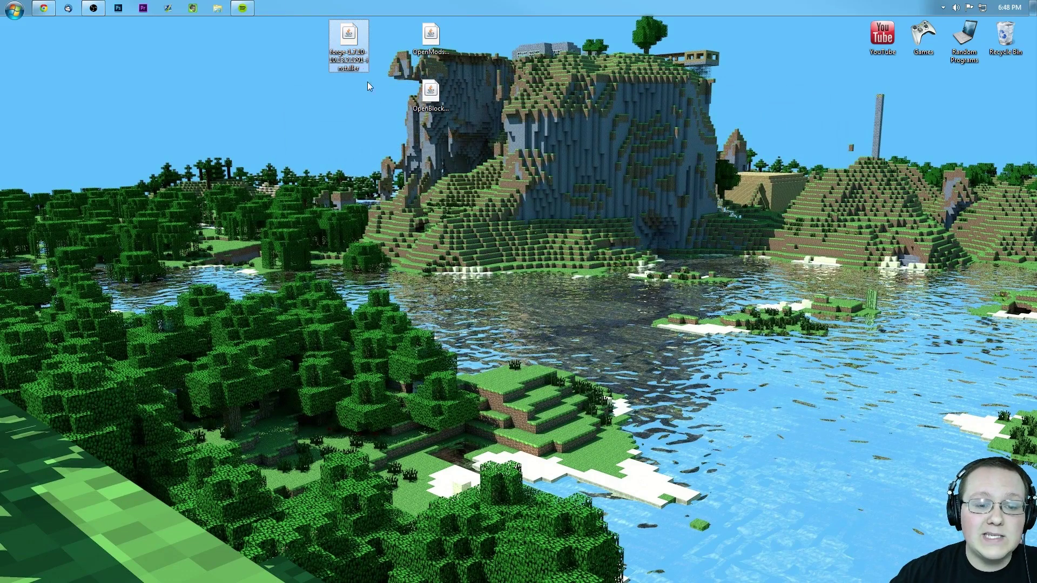
Step: Run the Forge installer with Java and install the Forge client
right_click(347, 49)
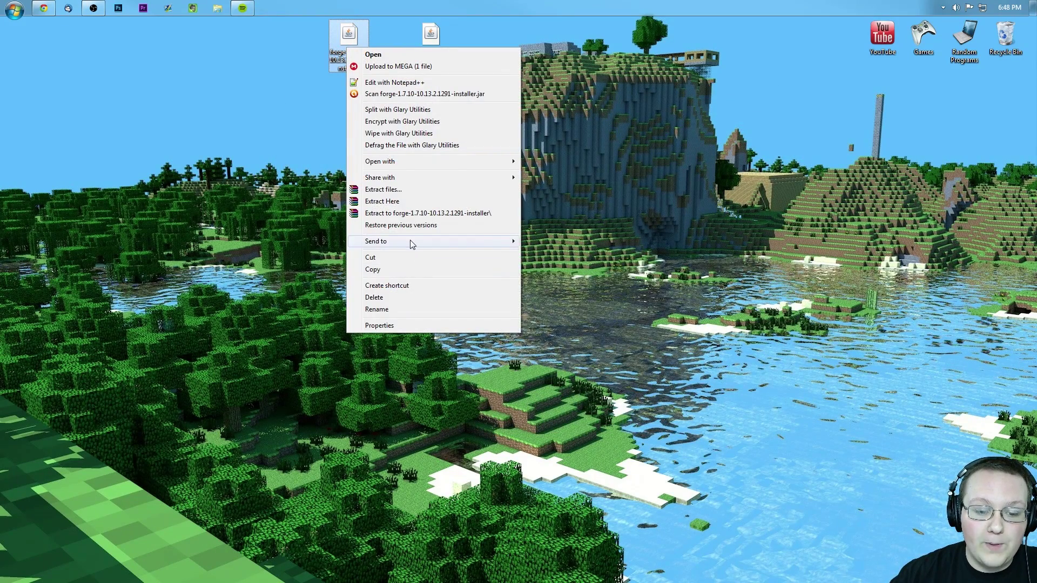
mouse_move(406, 162)
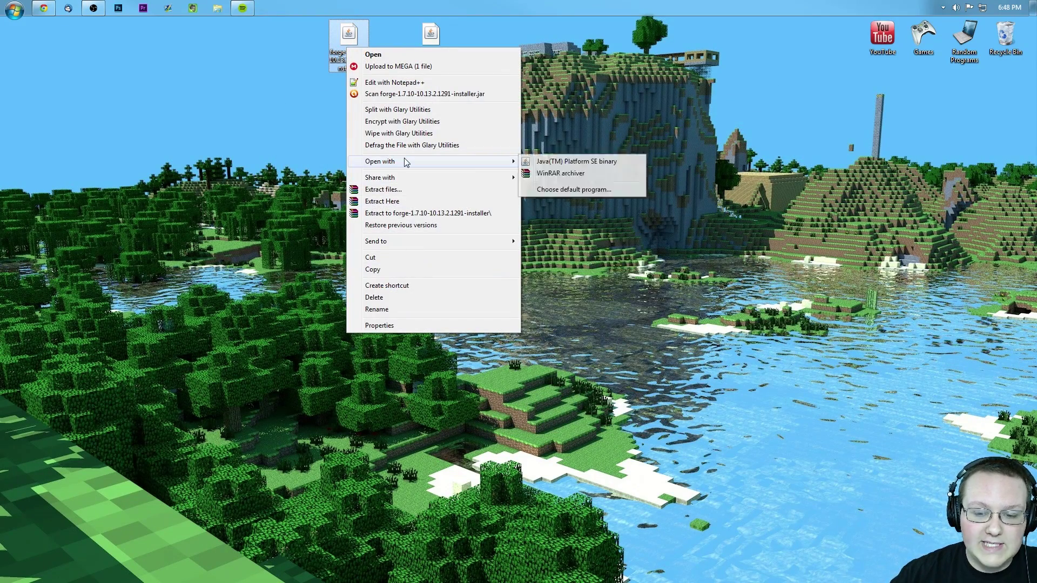
click(610, 165)
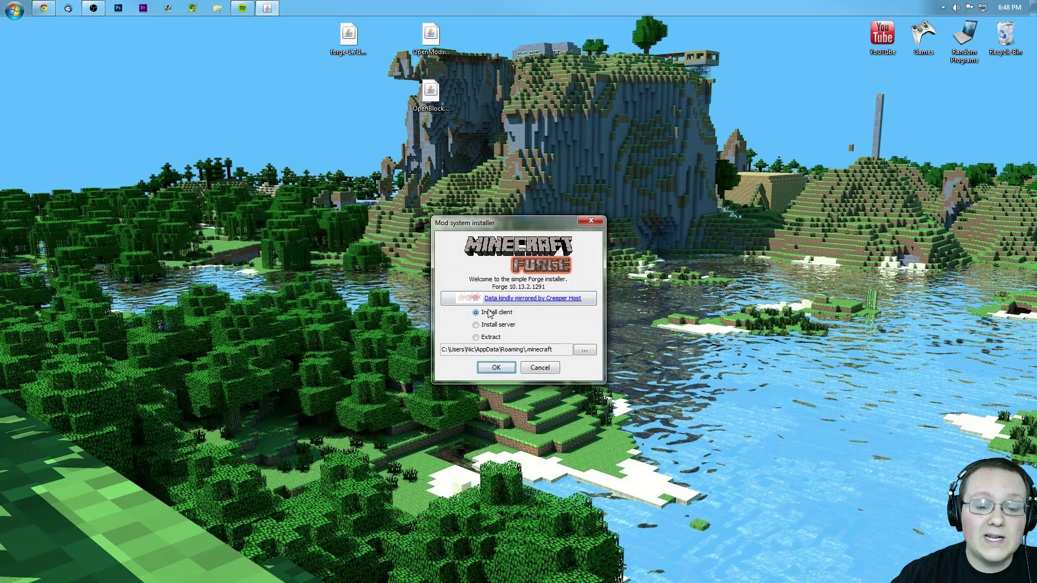
click(493, 313)
click(501, 367)
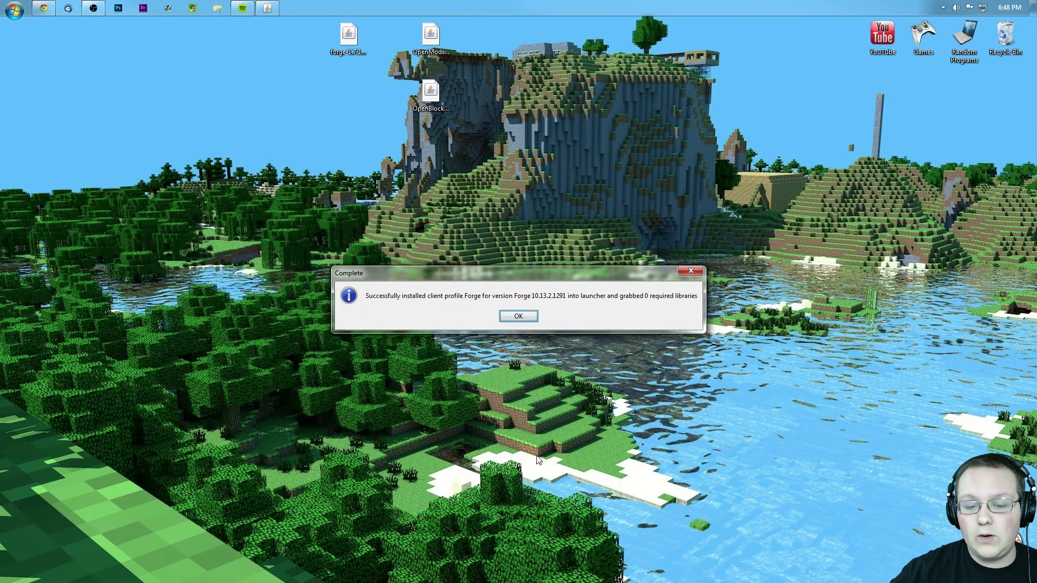
click(518, 316)
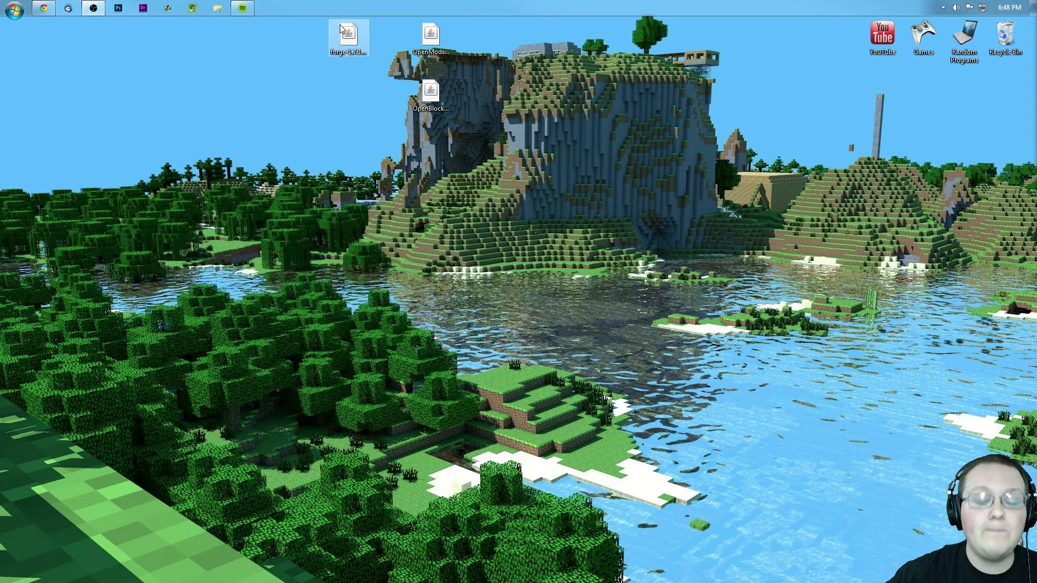
Step: Delete the Forge installer jar and move the two mod jars toward the desktop centre
drag(346, 33, 1004, 35)
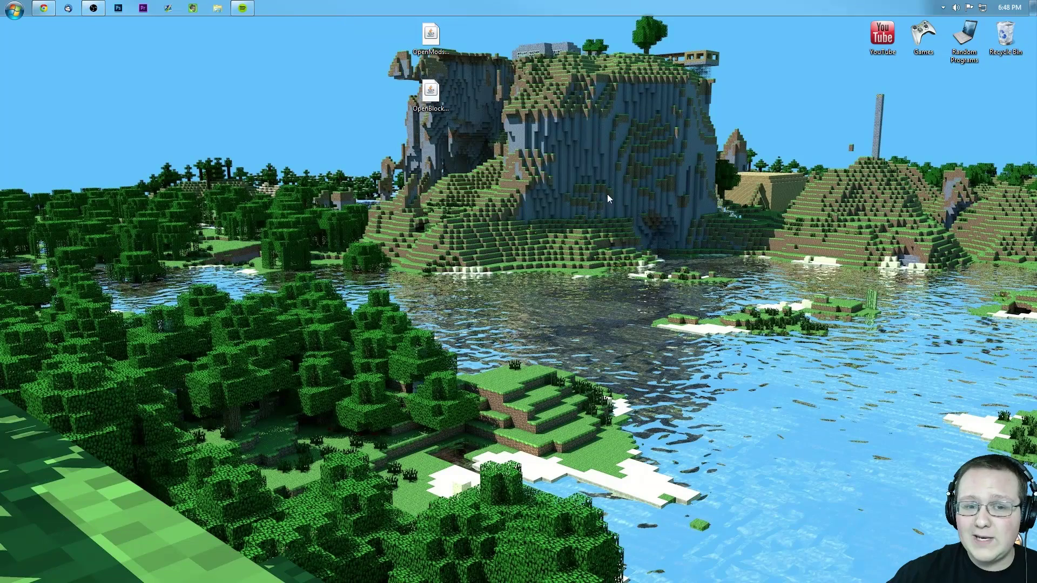
drag(608, 197, 411, 38)
drag(432, 89, 579, 190)
click(579, 190)
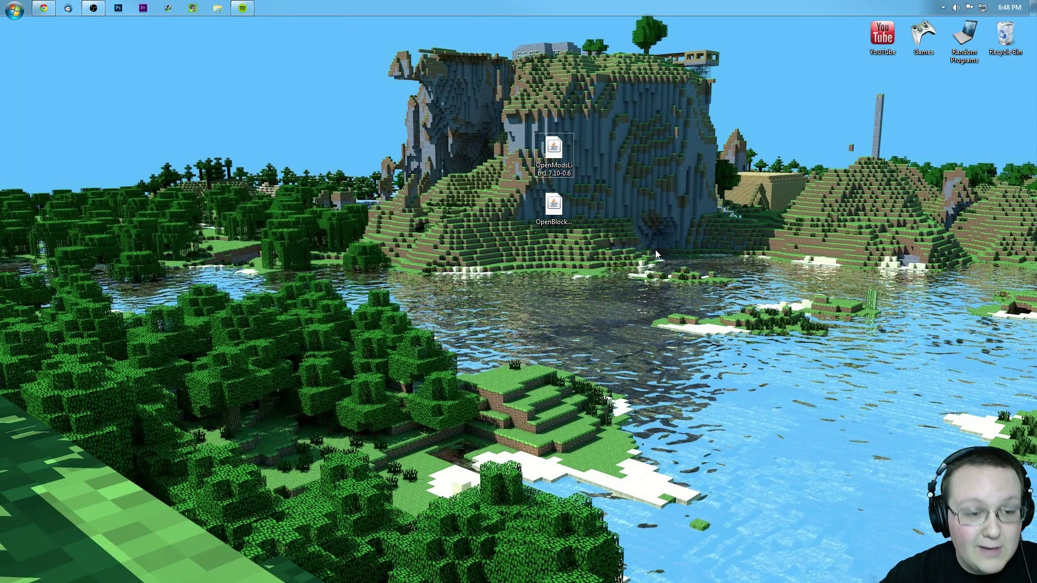
Step: Open .minecraft via %appdata% and move its old mods folder into Random Programs
key(super+r)
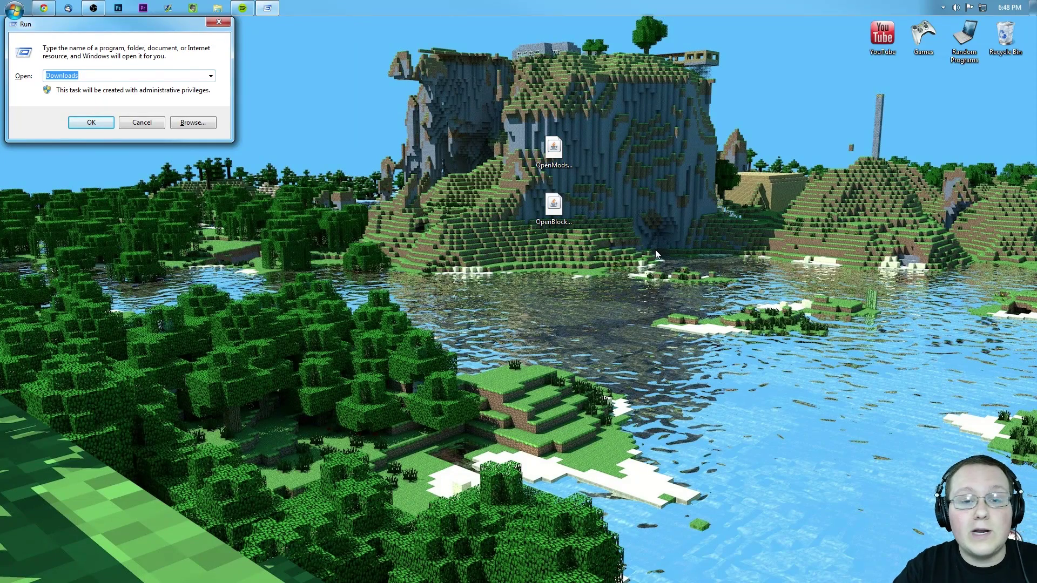
text(%app)
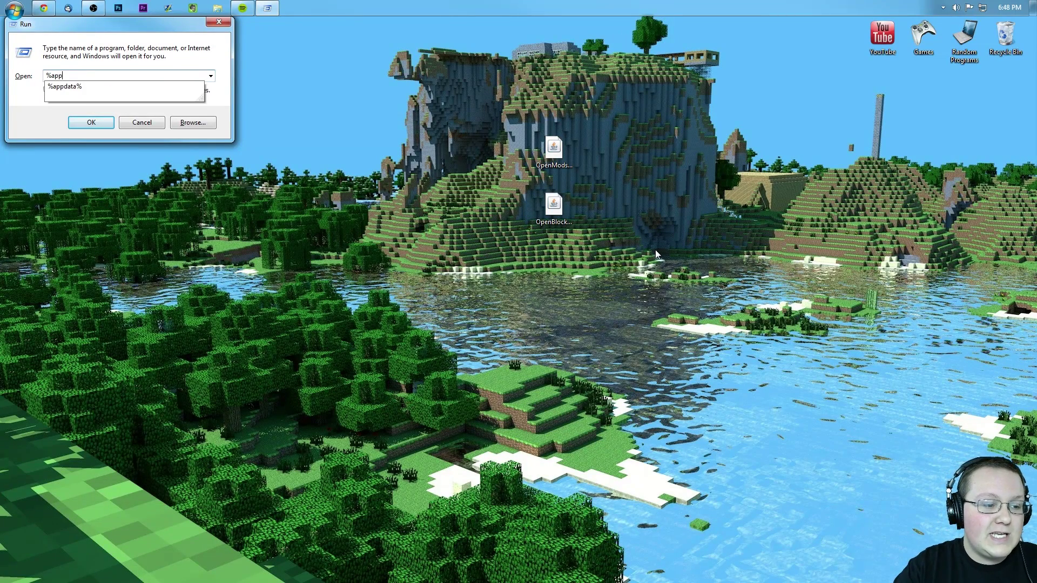
text(dtast)
key(BackSpace)
key(BackSpace)
key(BackSpace)
key(BackSpace)
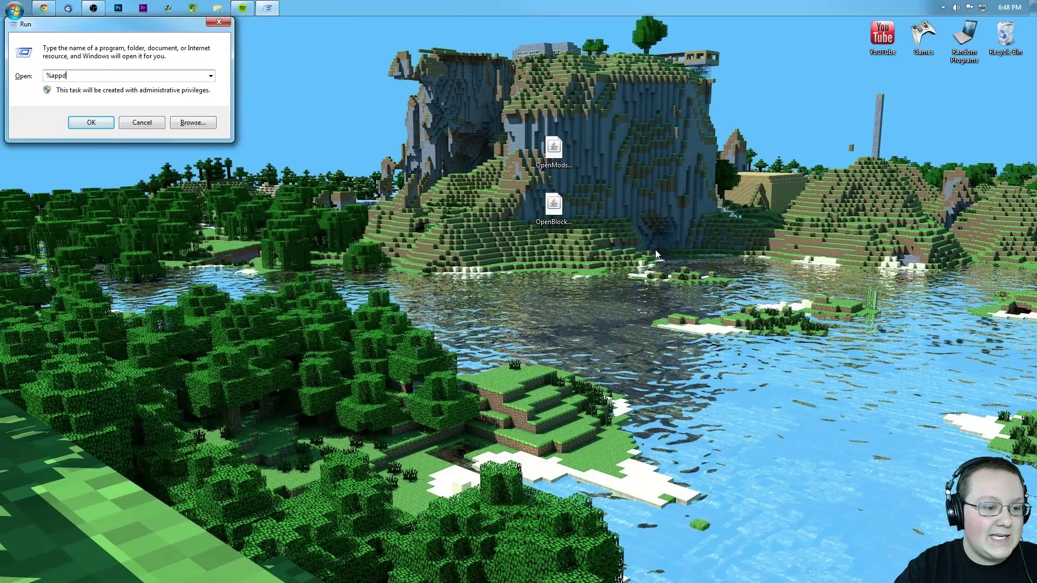
text(ata%)
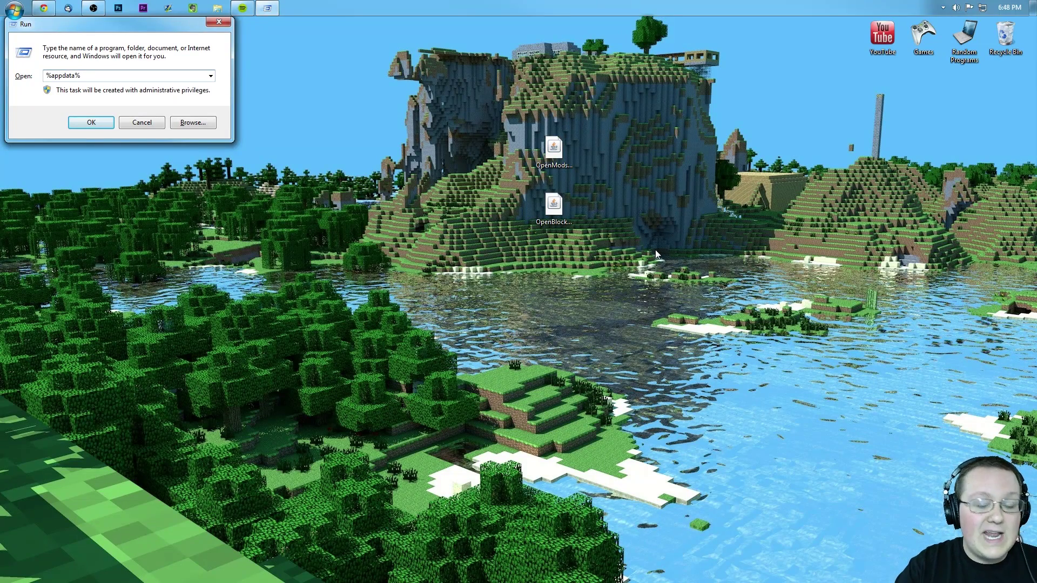
key(Return)
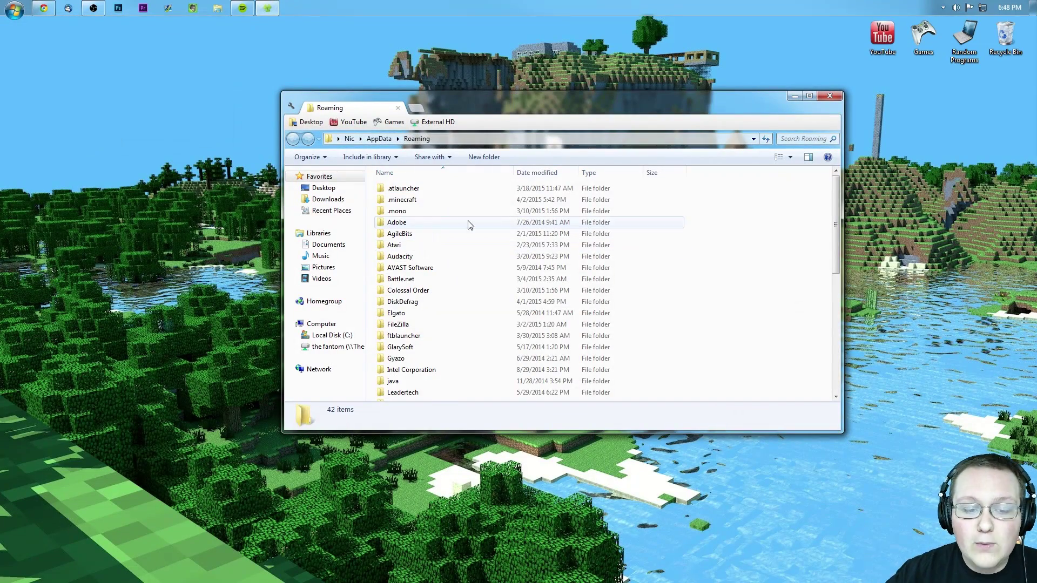
double_click(407, 200)
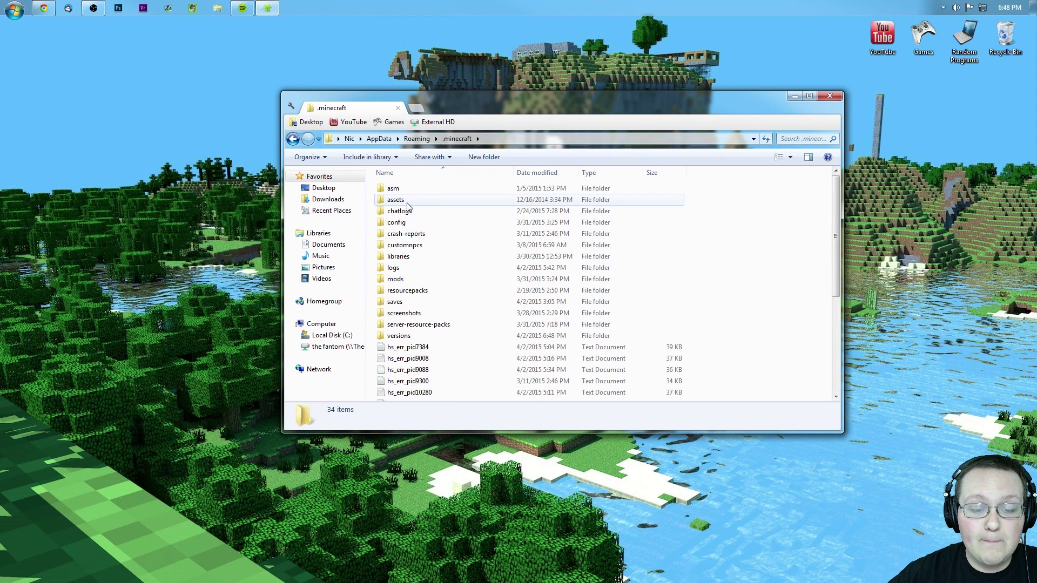
drag(428, 277, 962, 52)
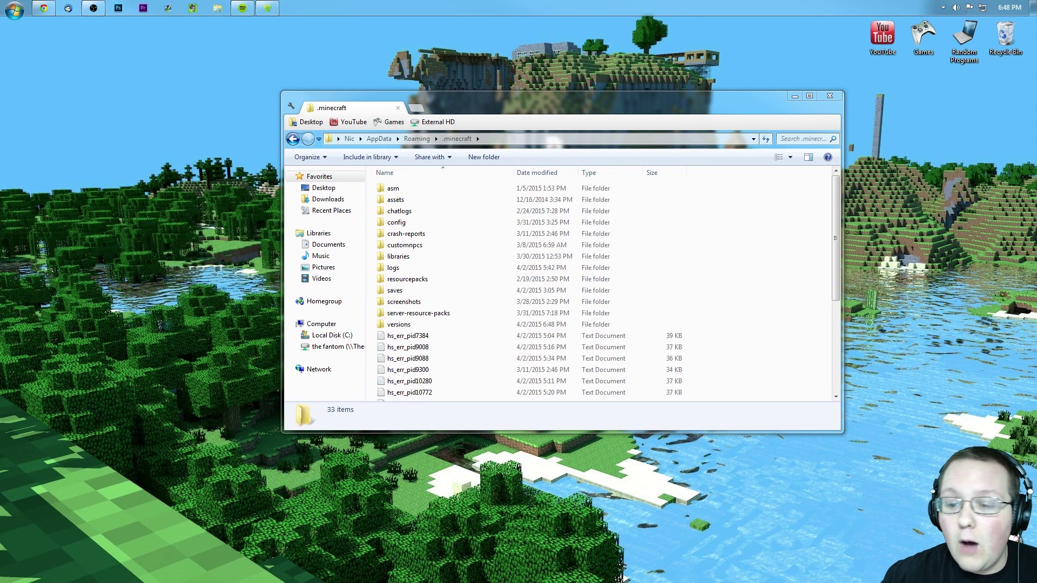
Step: Create a new folder named mods in .minecraft and open it
right_click(732, 233)
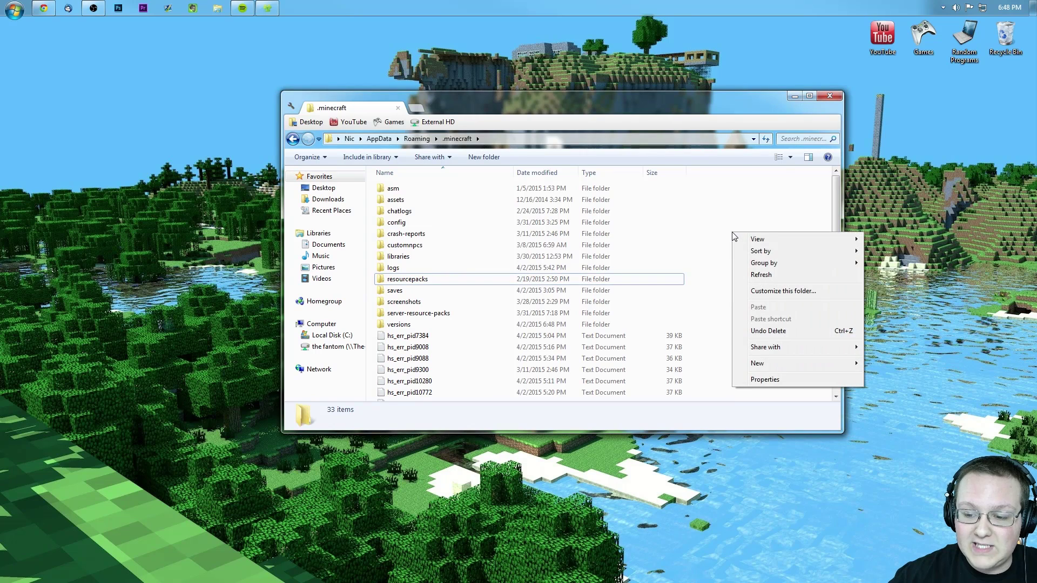
mouse_move(791, 360)
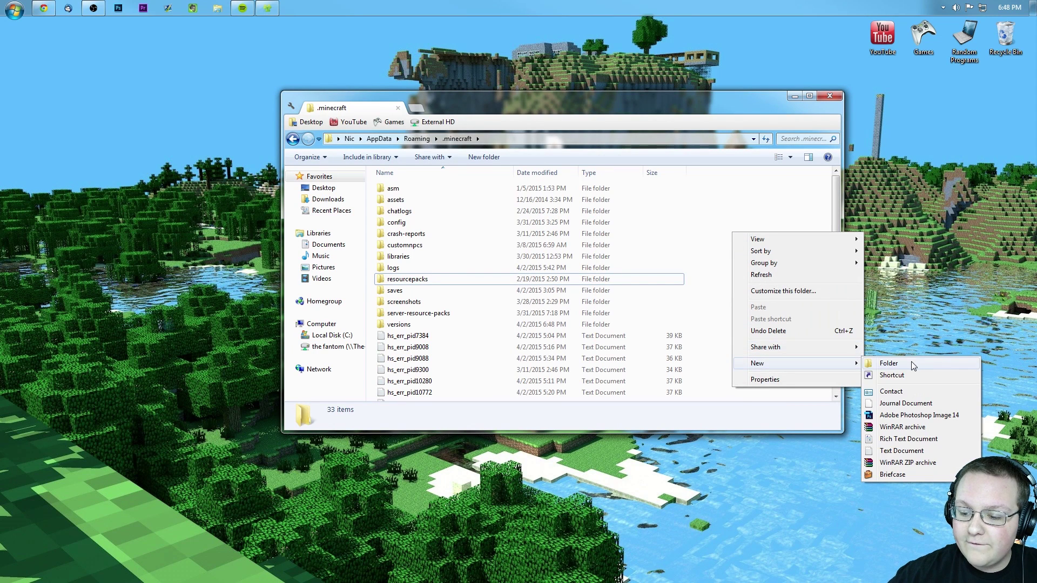
click(912, 361)
text(mods)
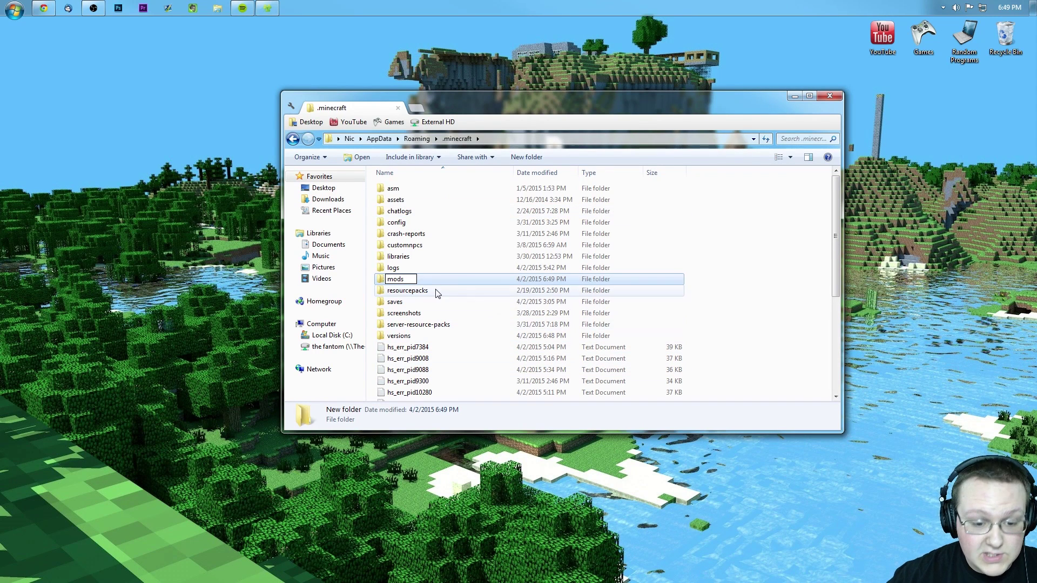
key(ctrl+a)
click(481, 281)
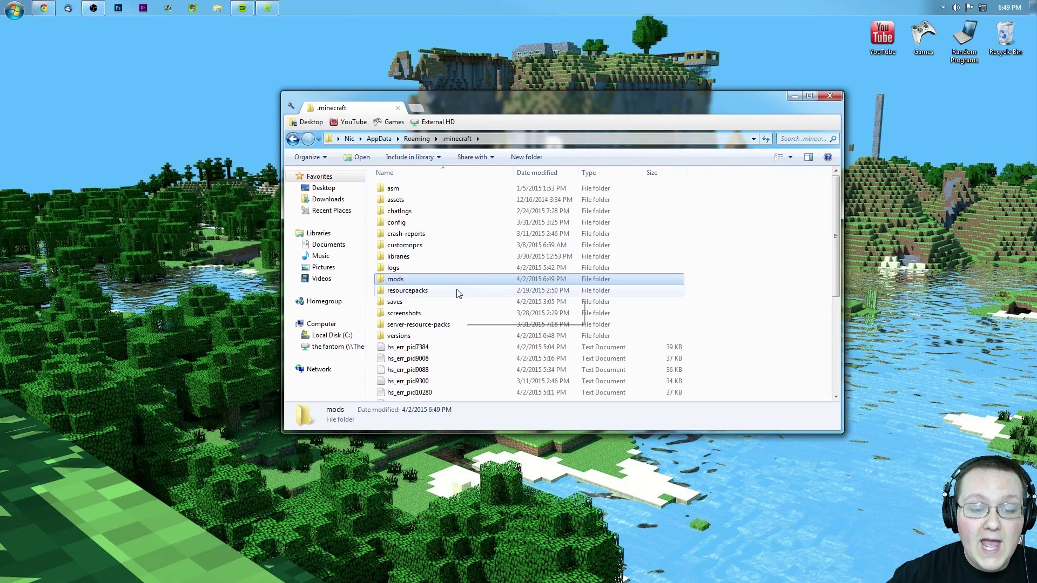
double_click(427, 279)
Step: Move the OpenModsLib and OpenBlocks jars from the desktop into mods, then close the window
drag(505, 113, 499, 229)
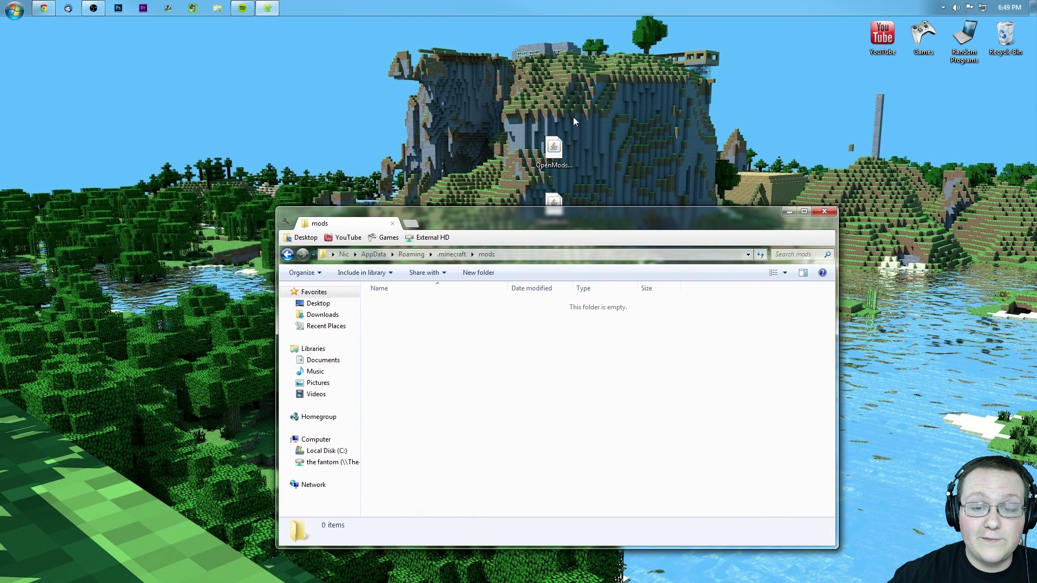
drag(608, 109, 547, 165)
drag(547, 165, 562, 168)
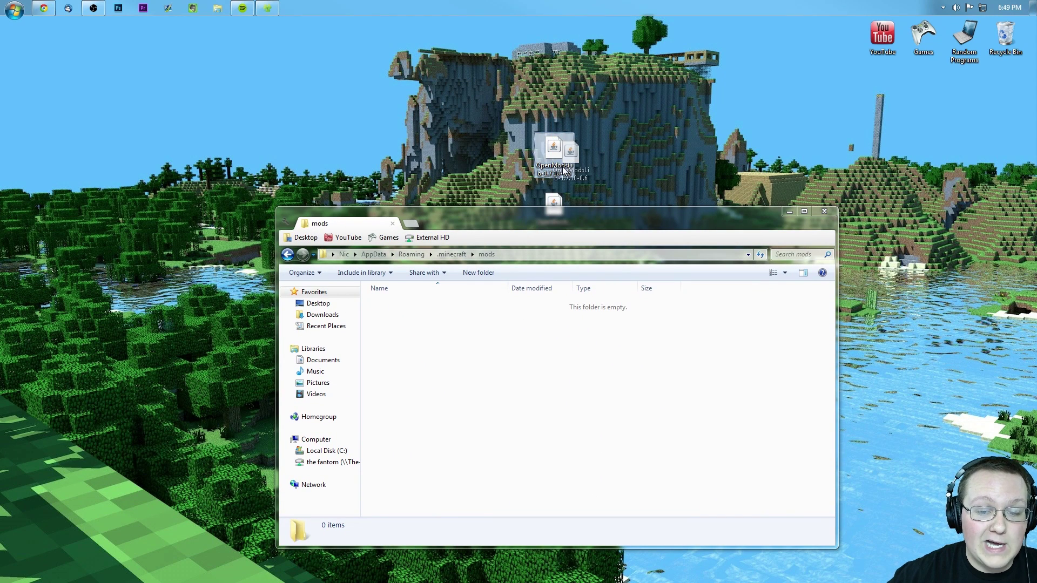
drag(564, 170, 540, 324)
drag(554, 204, 484, 324)
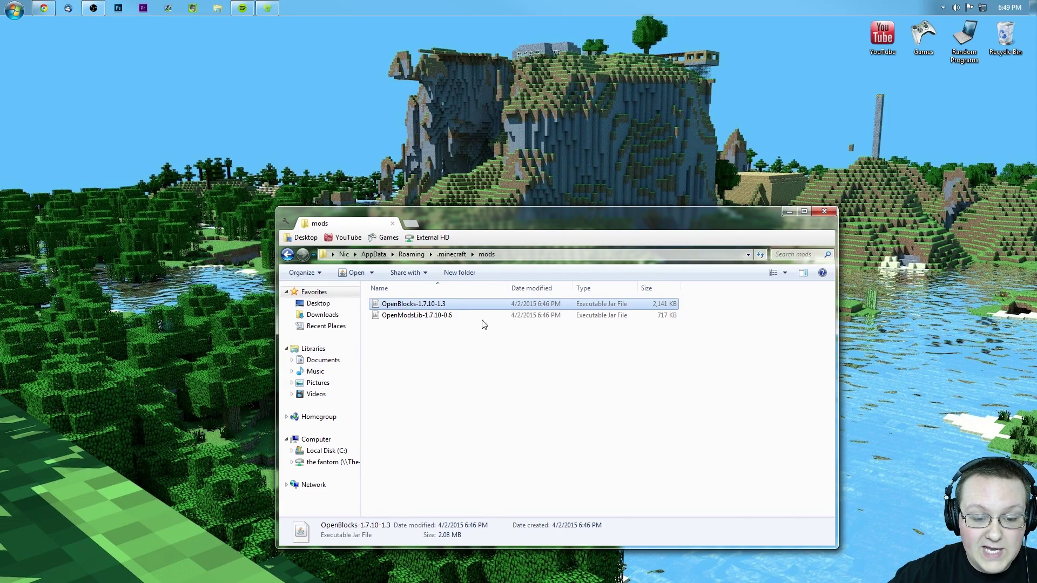
click(825, 212)
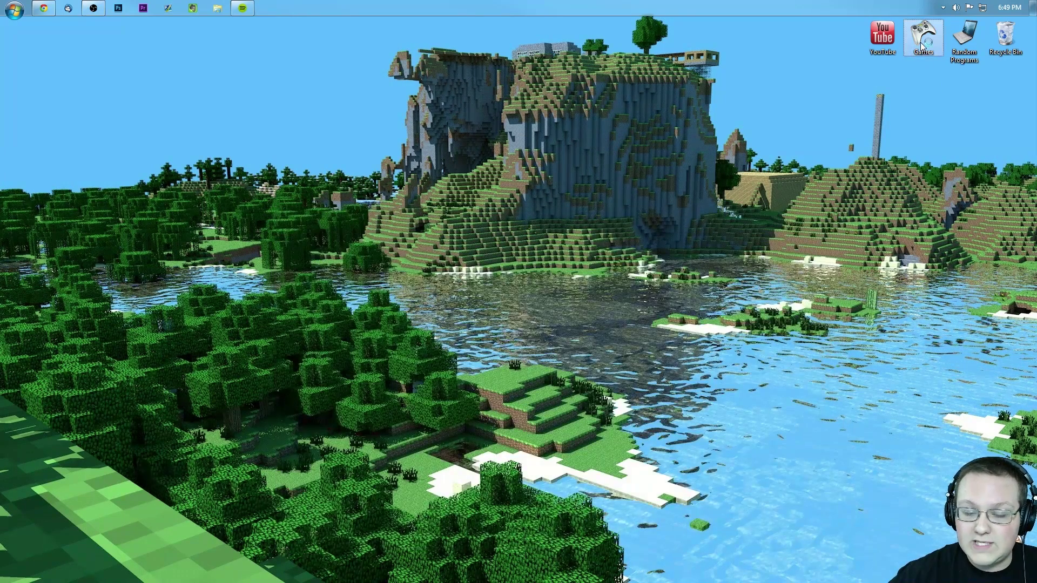
Step: Launch the Minecraft application from the Games > Minecraft folder
double_click(924, 37)
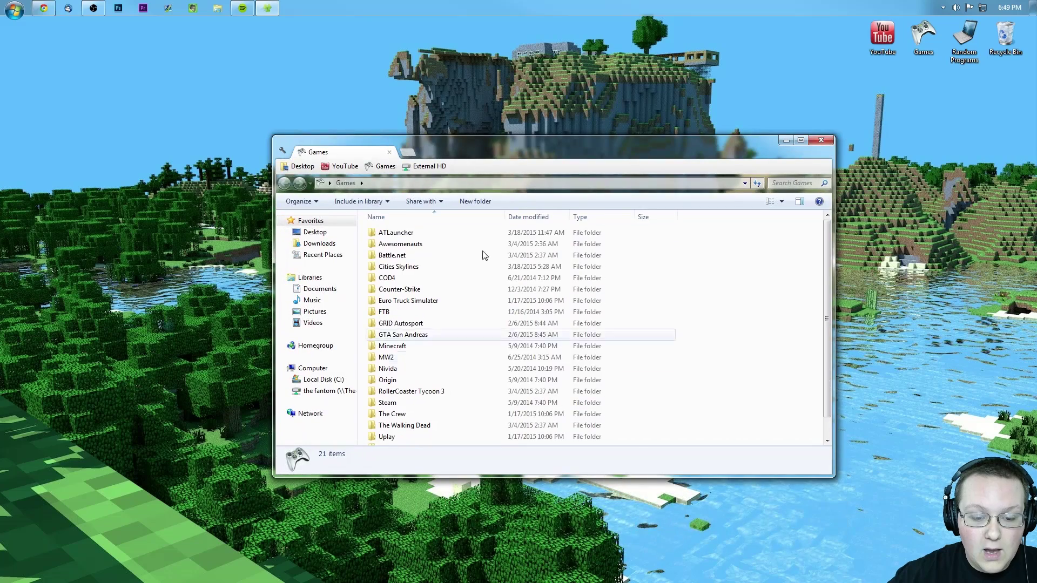
double_click(429, 348)
double_click(408, 232)
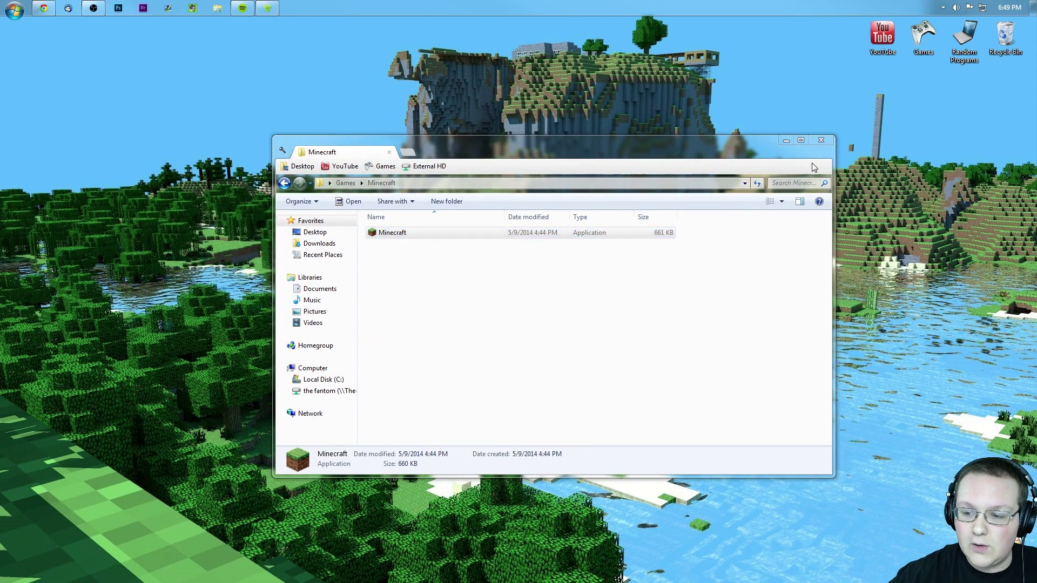
click(831, 140)
drag(510, 187, 535, 172)
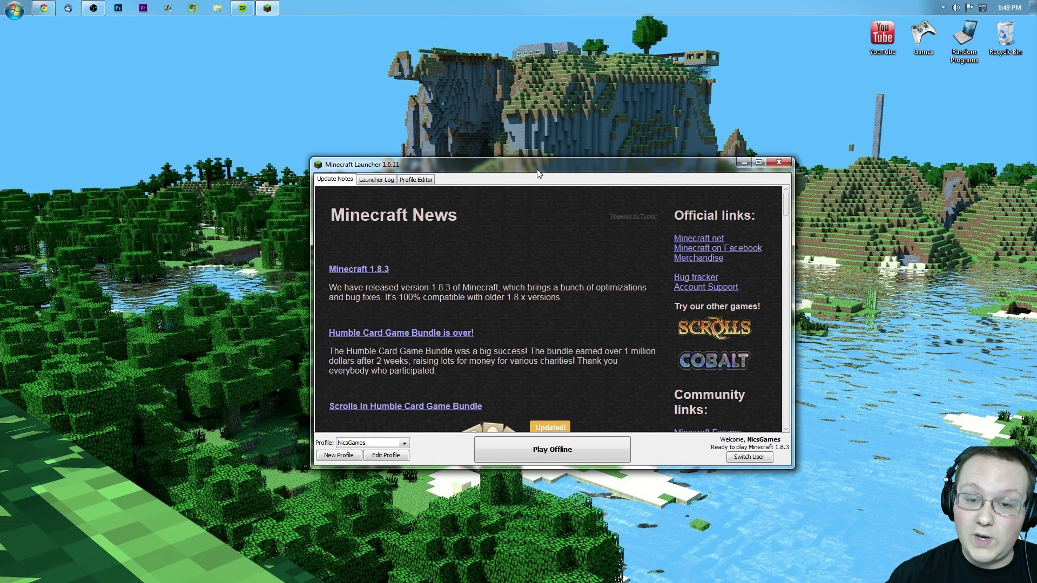
Step: Keep the current launcher profile and open its Profile Editor
click(357, 444)
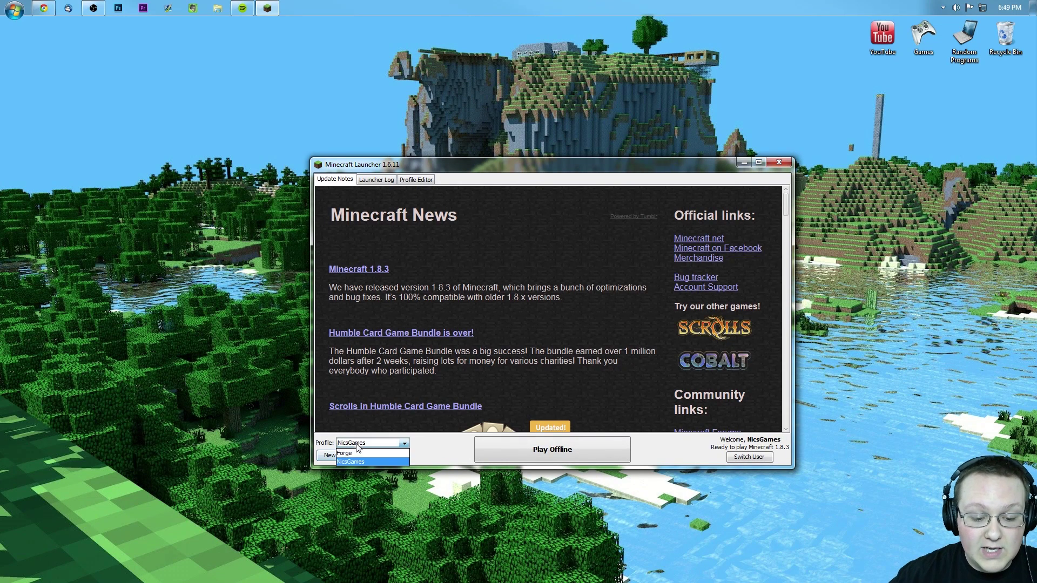
click(351, 462)
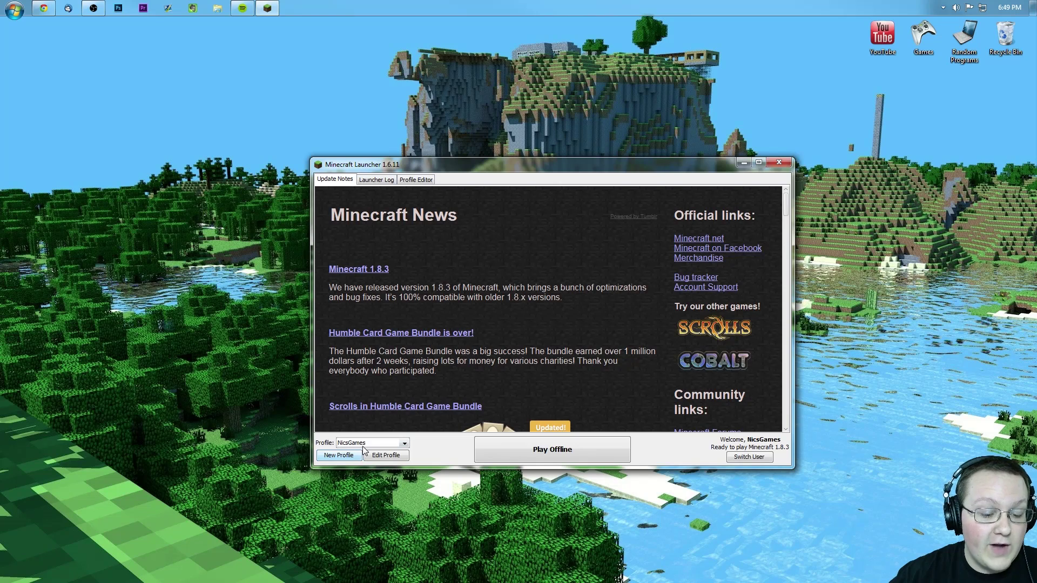
click(365, 444)
click(360, 463)
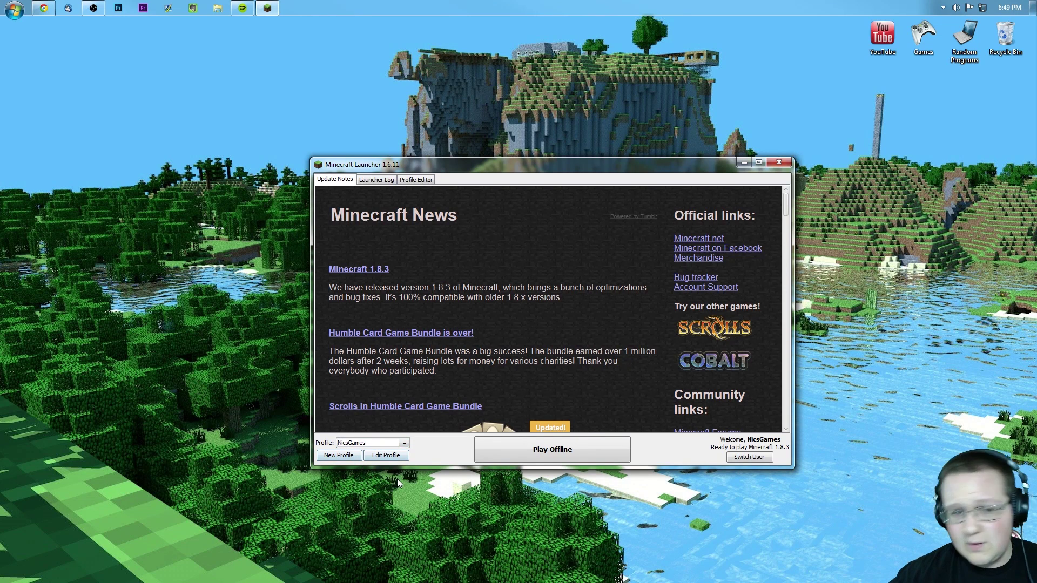
click(380, 459)
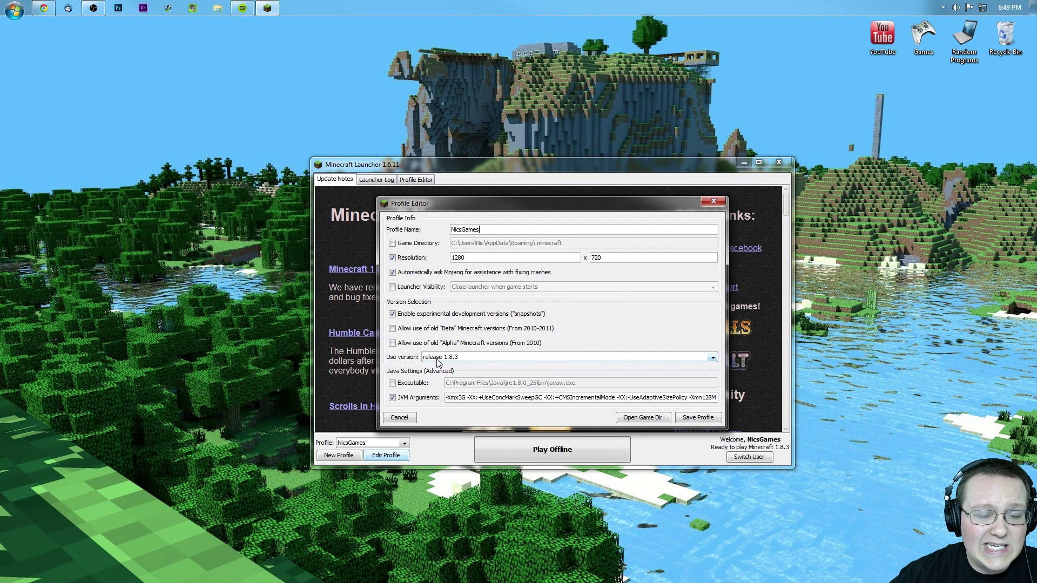
Step: Switch the profile to release 1.7.10-Forge10.13.2.1291, save it, and launch the game
click(434, 361)
scroll(470, 394, down, 15)
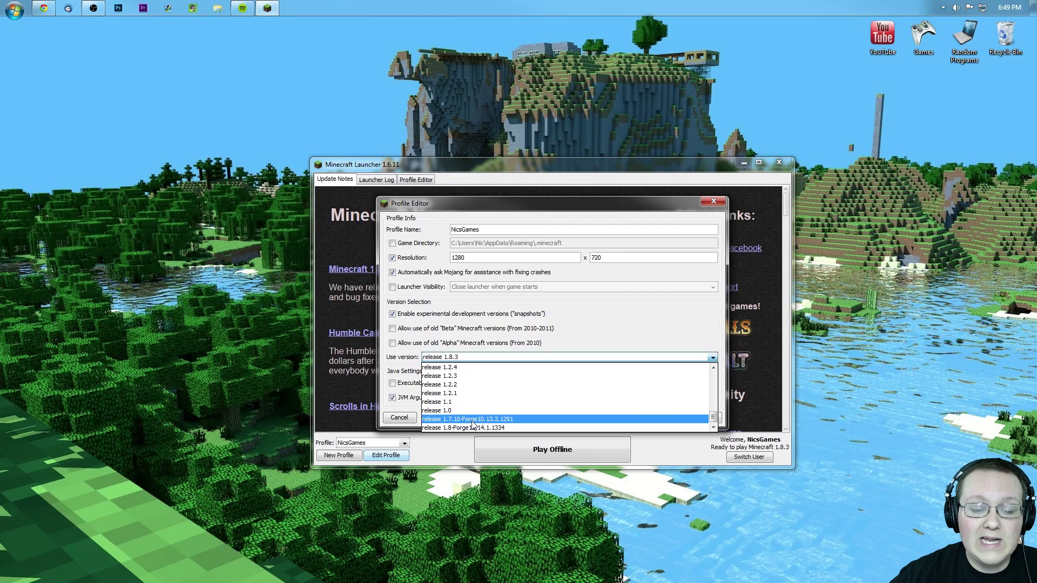
click(471, 420)
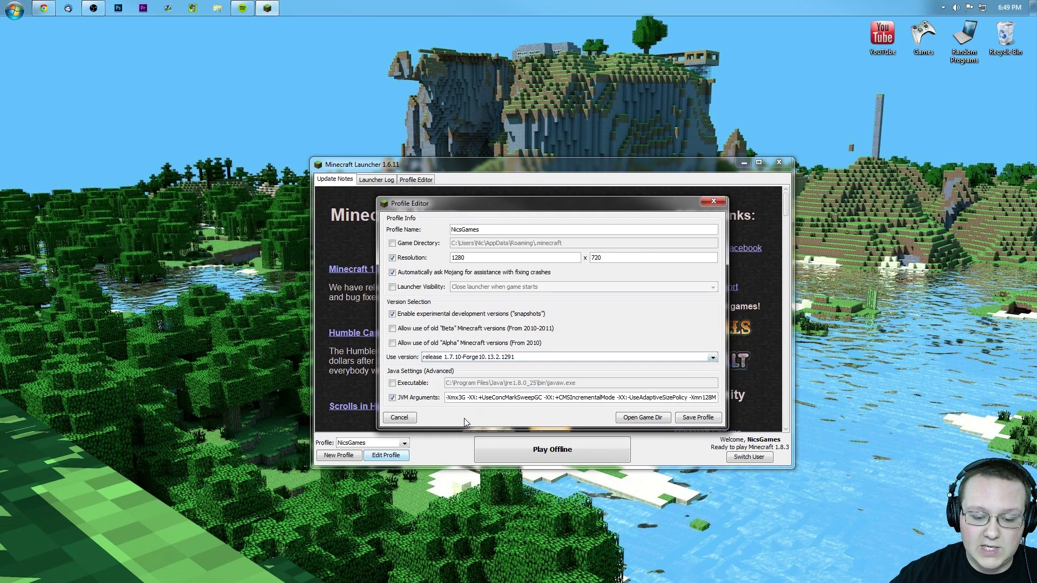
click(693, 420)
click(571, 459)
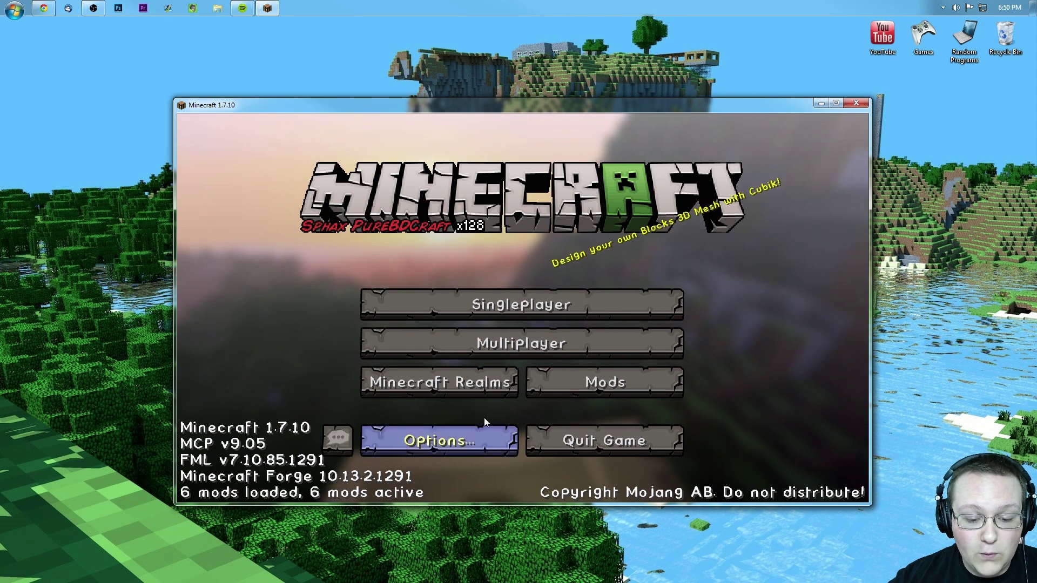
Step: Review the Minecraft Forge, OpenModsCore and OpenMods entries in the Mods list
click(570, 384)
click(286, 324)
scroll(269, 365, down, 1)
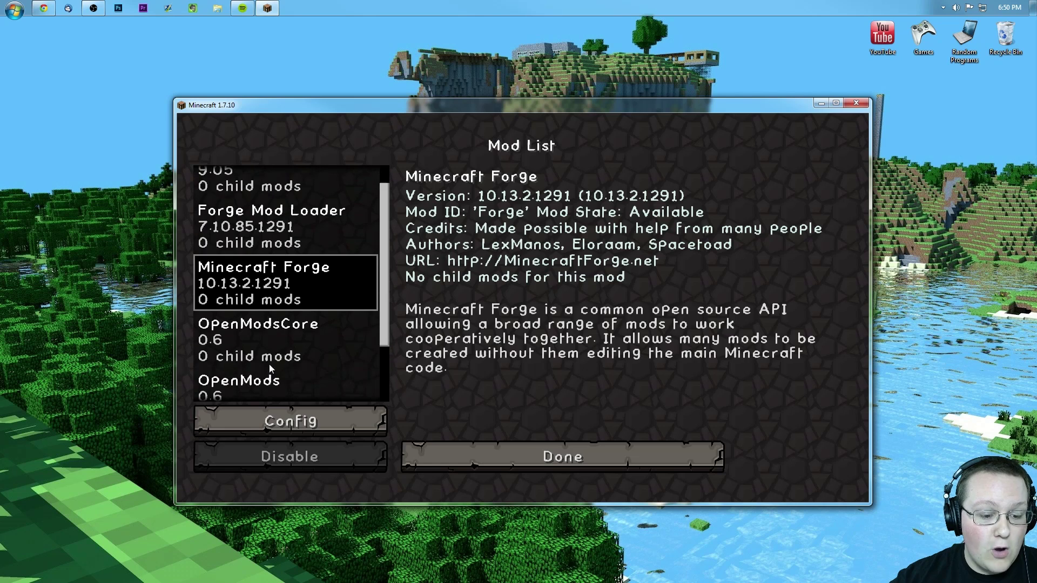
click(263, 340)
scroll(268, 369, down, 1)
click(268, 369)
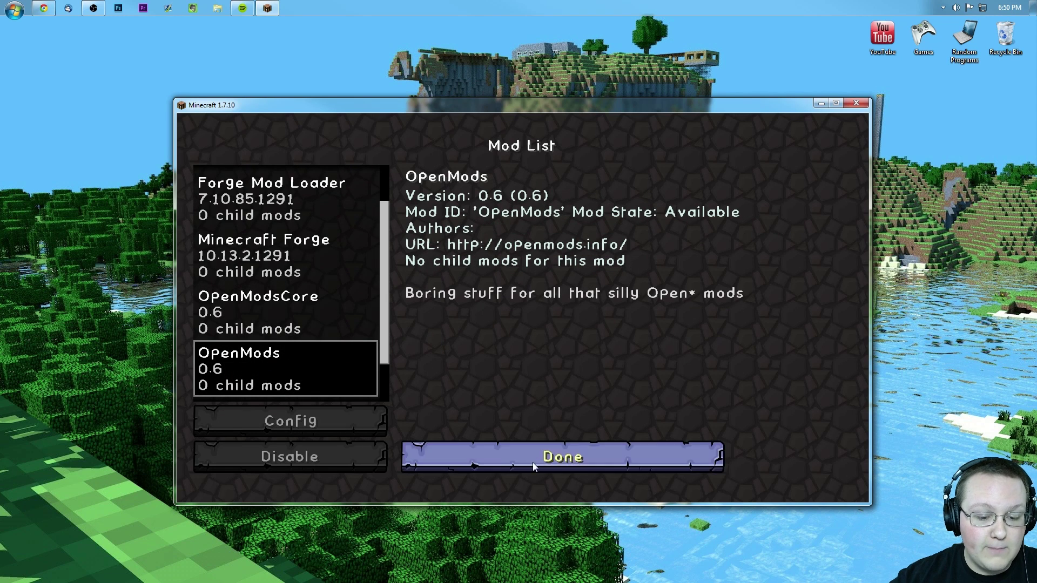
scroll(325, 300, up, 1)
Step: Return to the main menu and load an existing singleplayer world
click(576, 473)
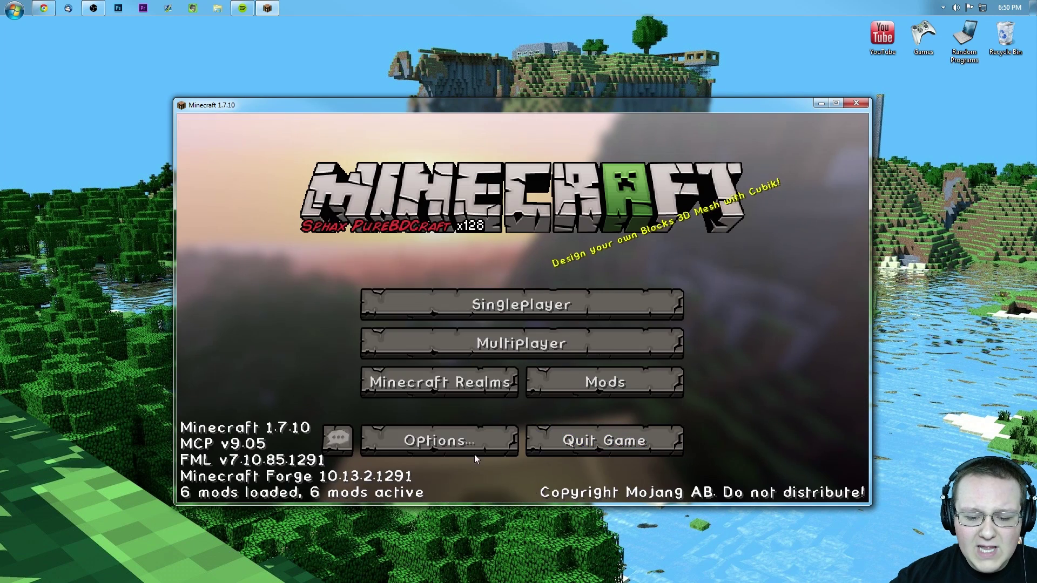
click(465, 310)
double_click(435, 313)
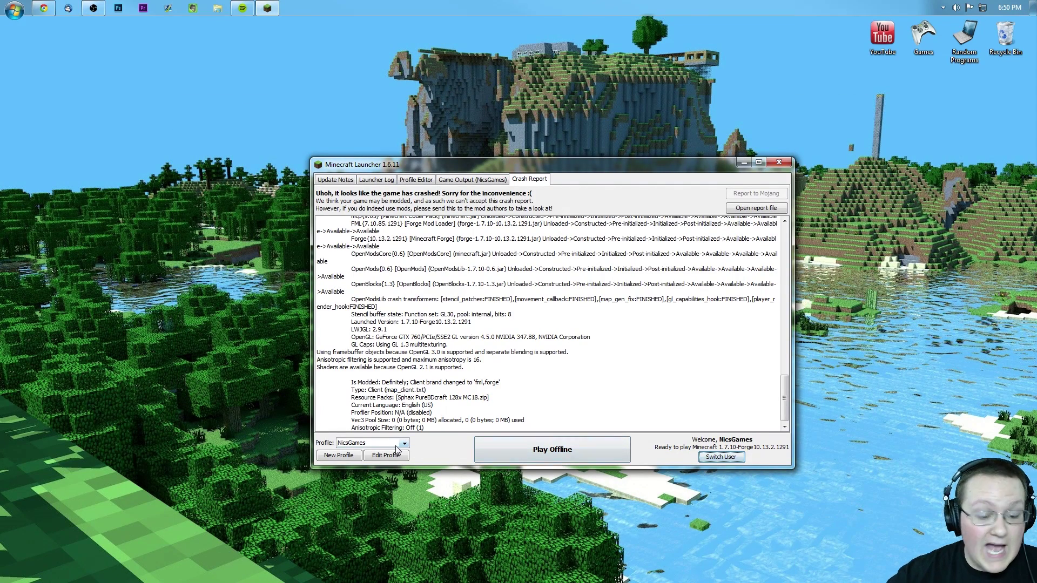
Step: Switch the launcher profile to release 1.8.3 and launch it in offline mode
click(380, 458)
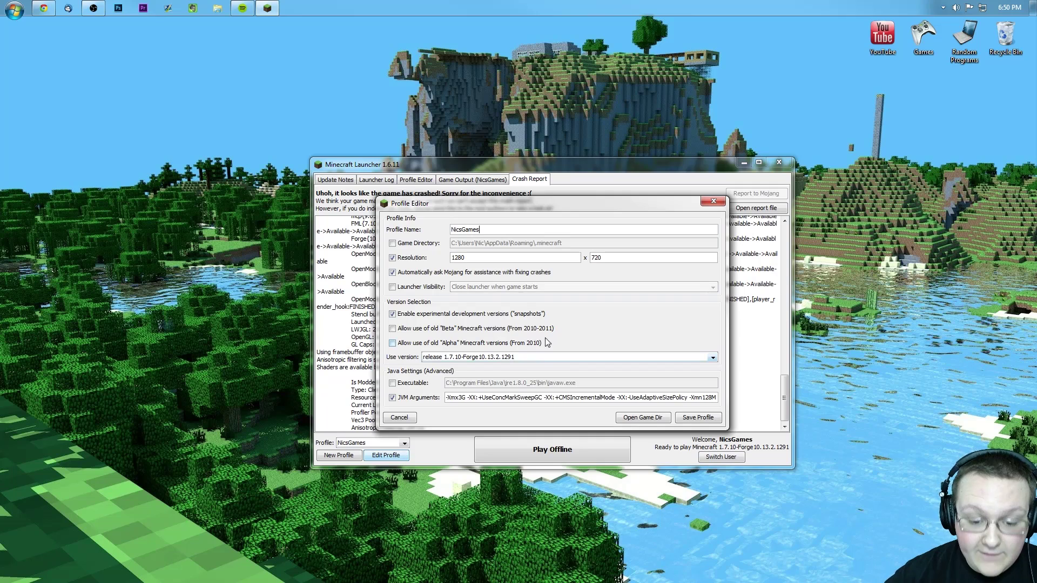
click(495, 357)
scroll(486, 402, up, 15)
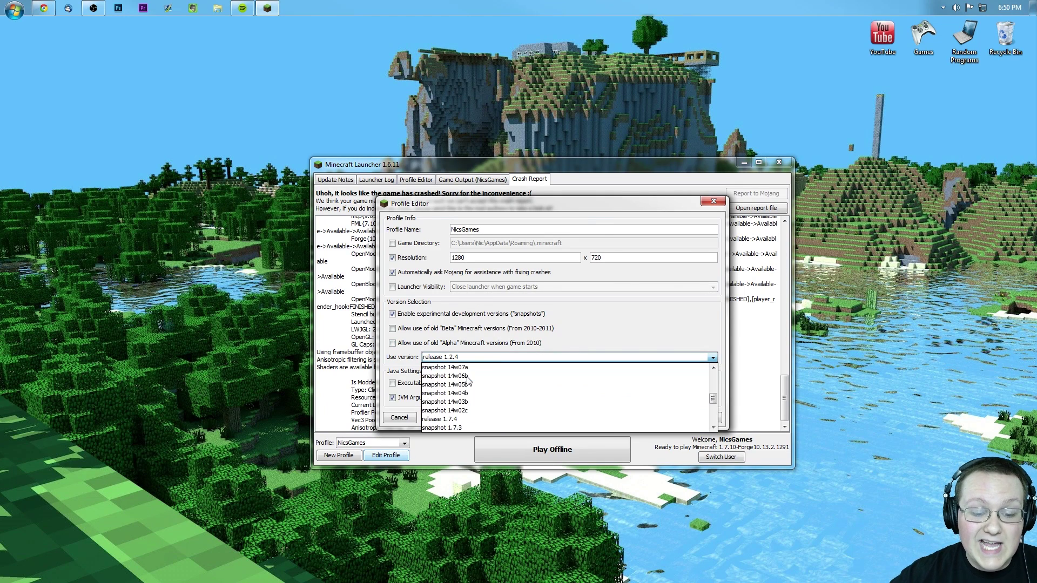
click(483, 385)
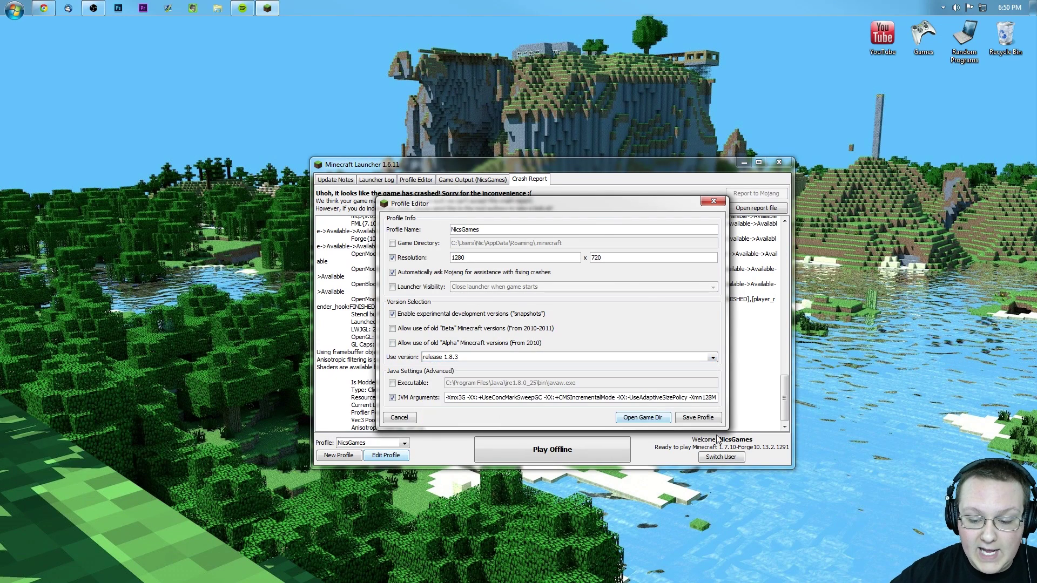
click(698, 417)
click(552, 449)
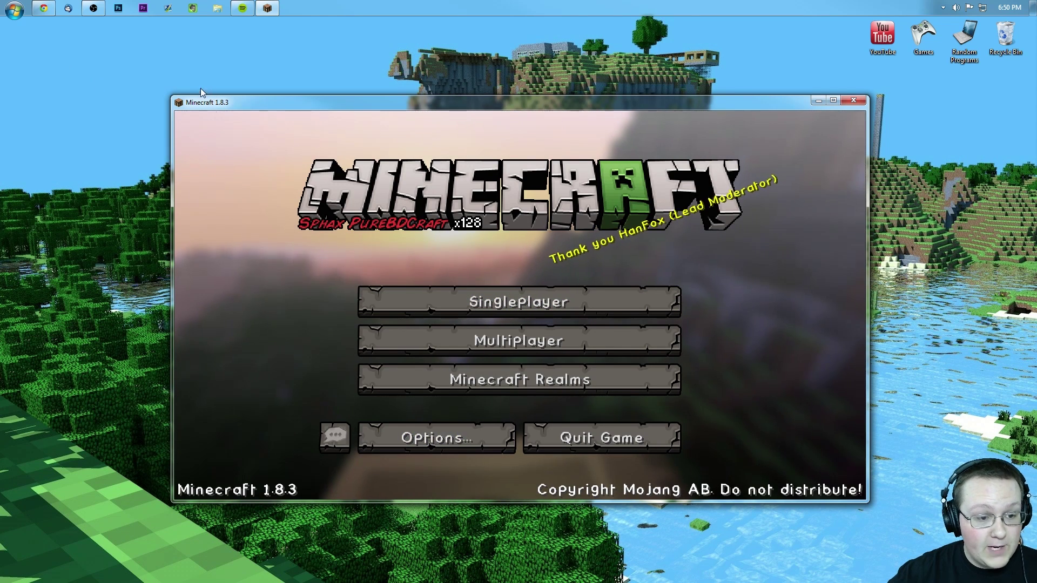
Step: Drag the Render Distance slider in Video Settings from 20 down to 13 chunks
click(451, 434)
click(377, 346)
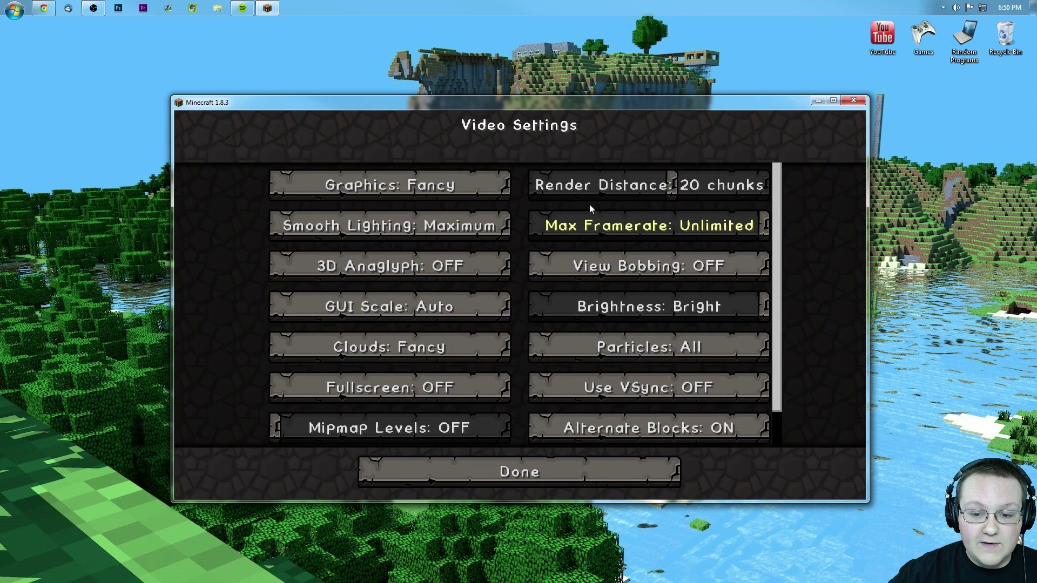
drag(591, 187, 620, 189)
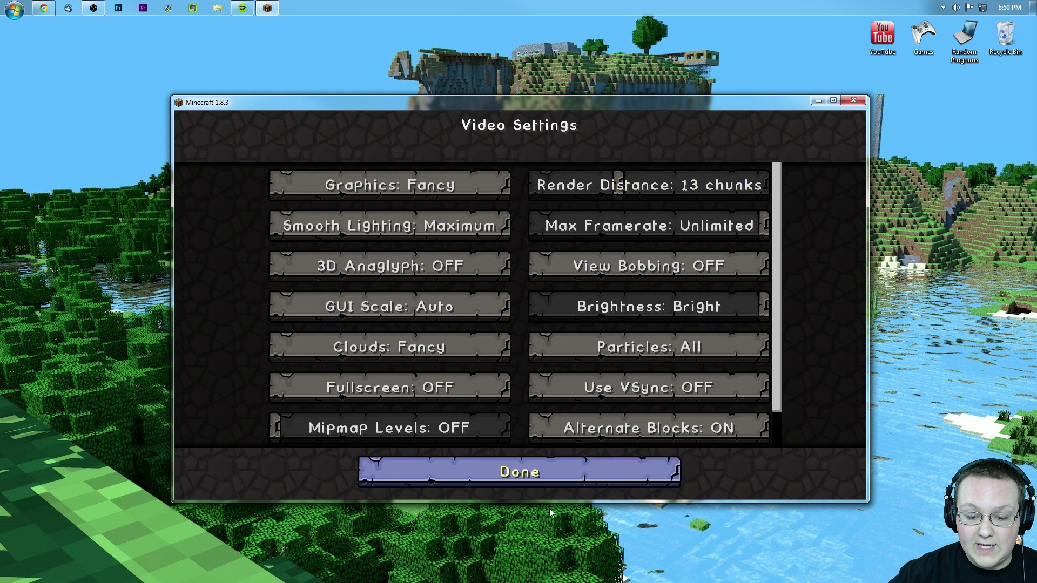
click(530, 485)
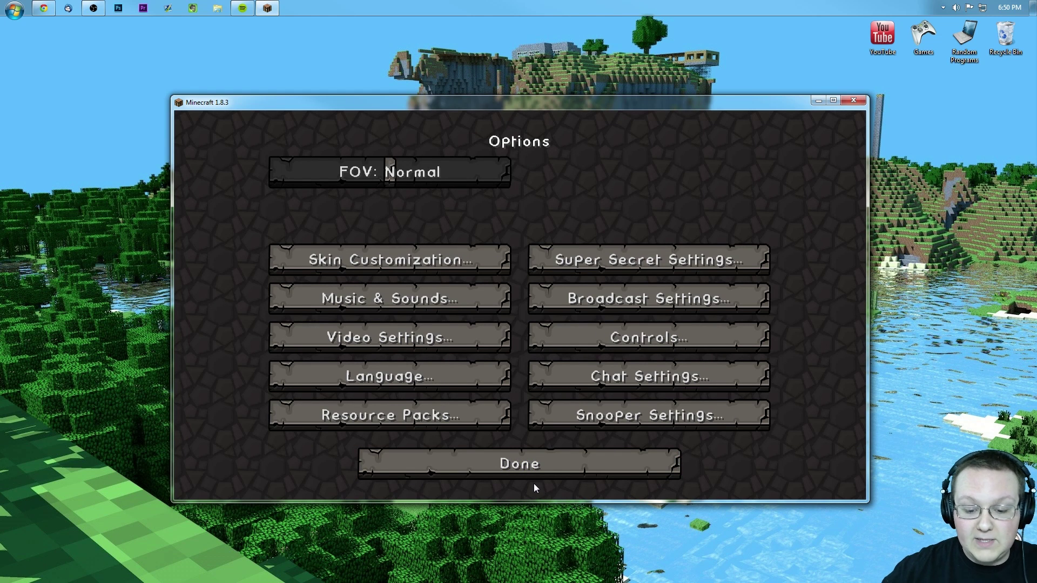
click(526, 464)
Step: Quit Minecraft and open the Minecraft folder inside the desktop Games folder
click(571, 451)
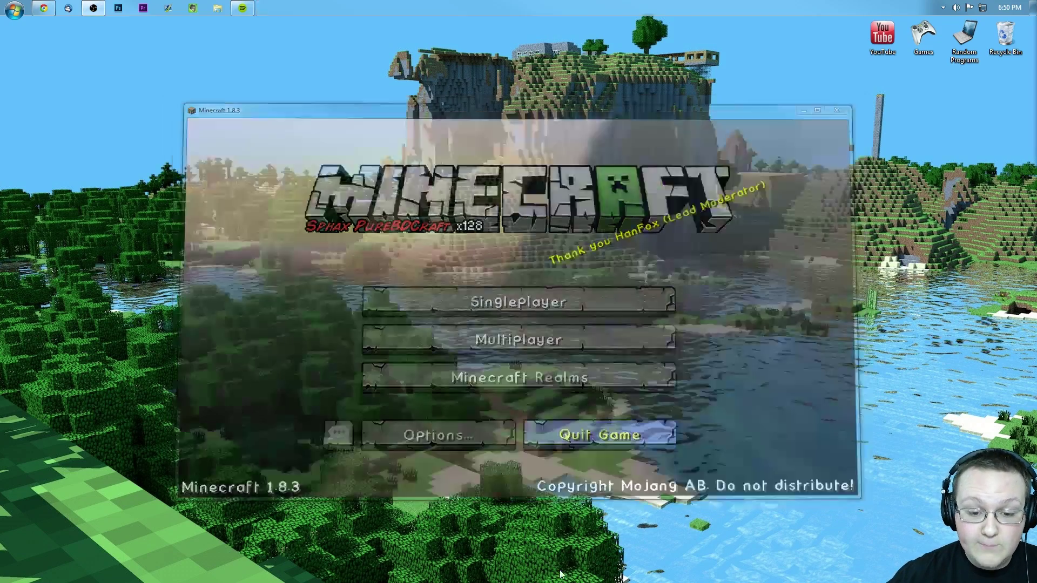
double_click(933, 38)
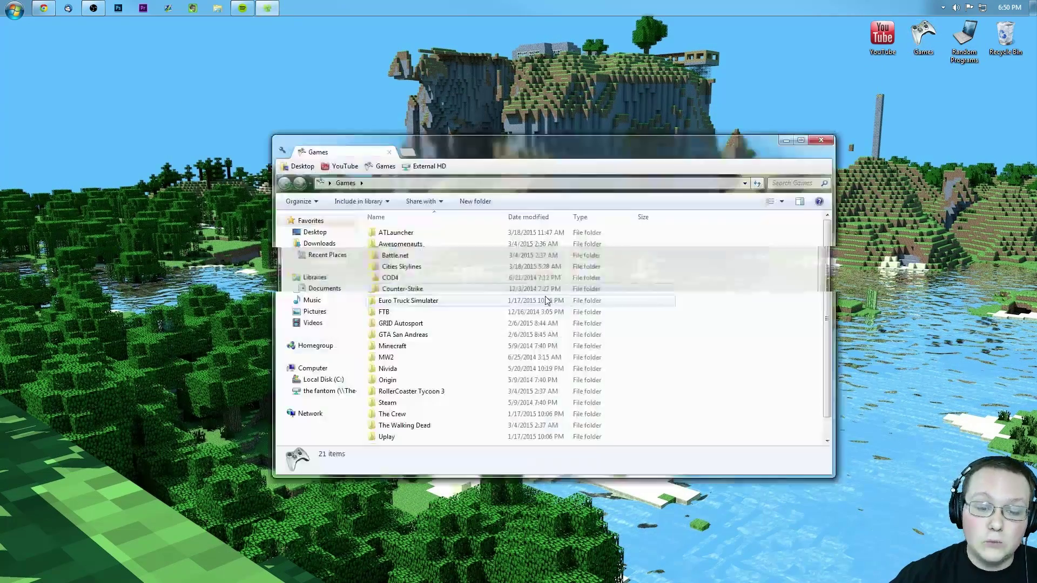
double_click(397, 347)
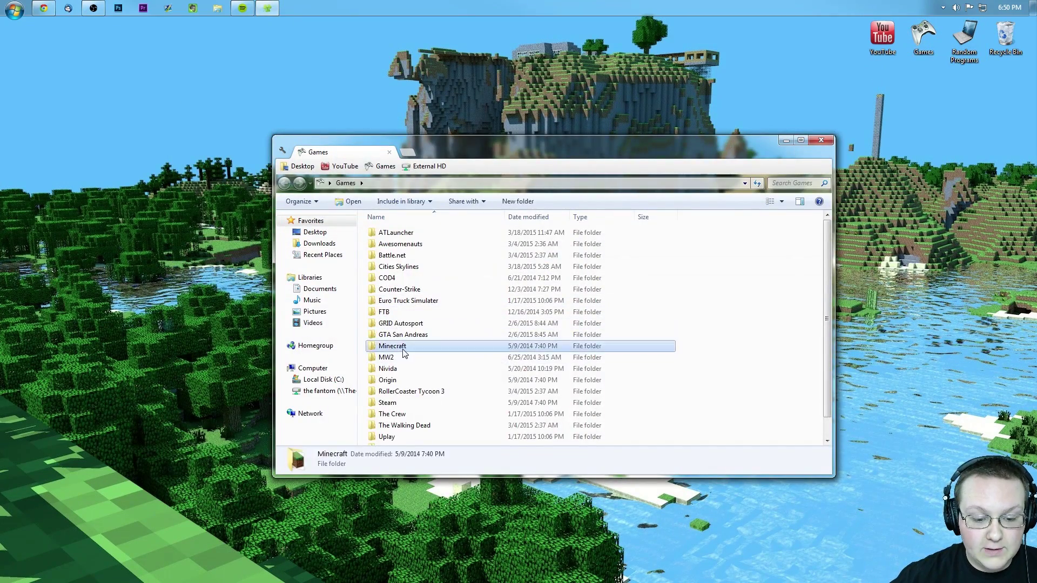
key(BackSpace)
double_click(392, 346)
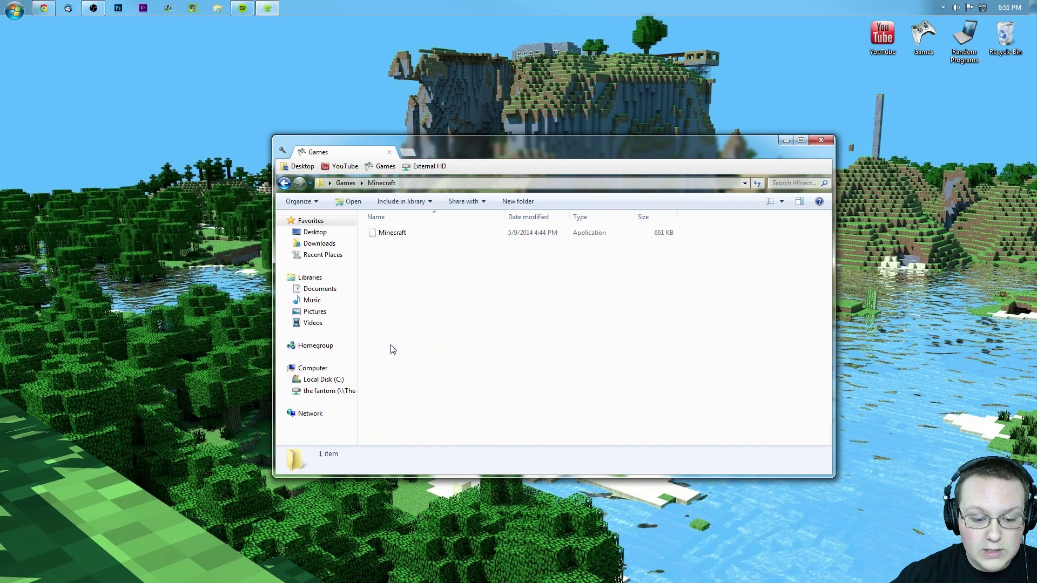
Step: Start Minecraft.exe from that folder and close the Explorer window
click(440, 236)
click(801, 141)
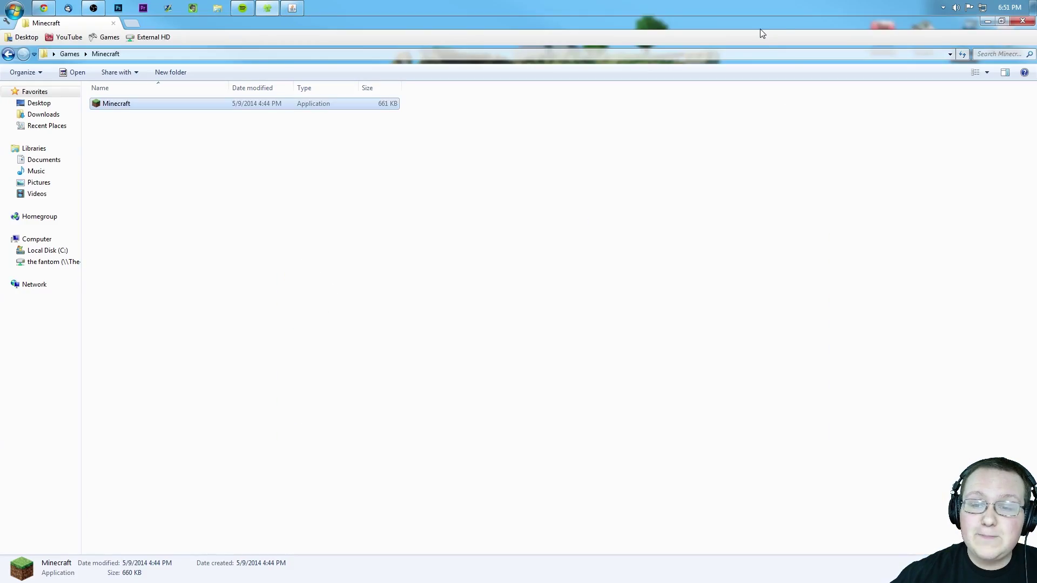
double_click(760, 28)
click(813, 121)
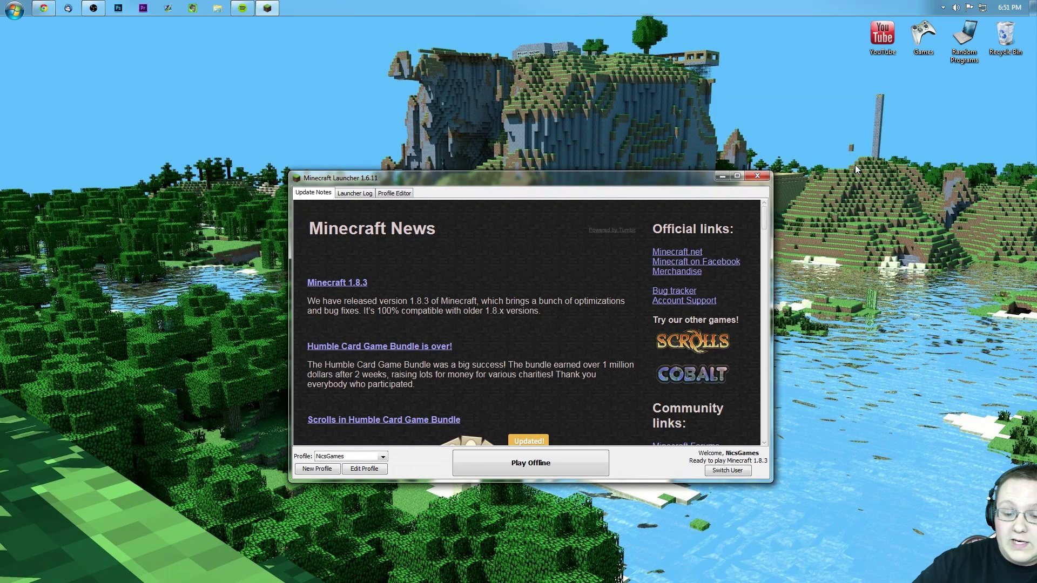
Step: Set the profile version to release 1.7.10-Forge10.13.2.1291 and launch it offline
click(362, 469)
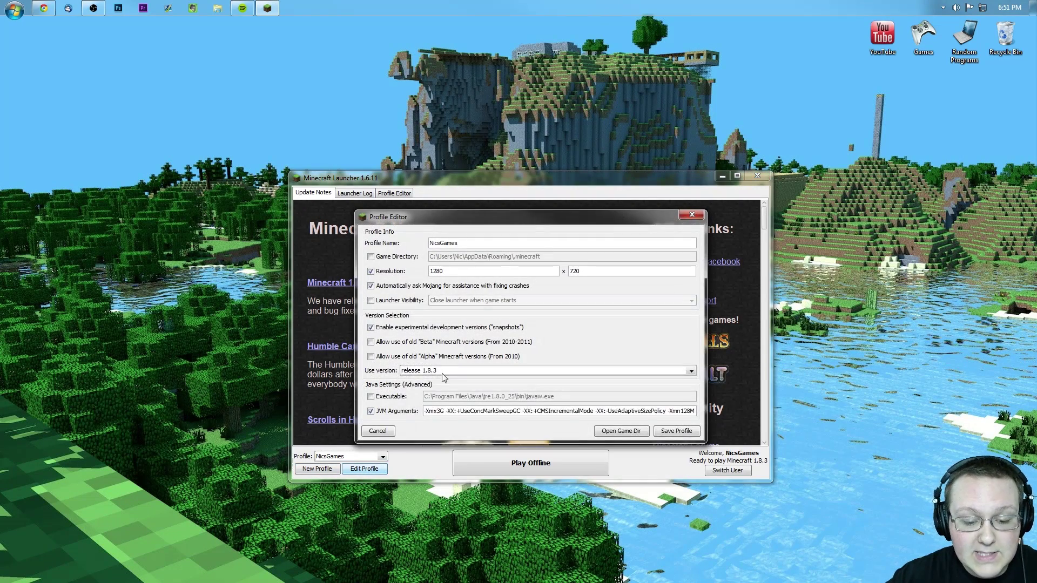
click(444, 370)
scroll(447, 422, down, 5)
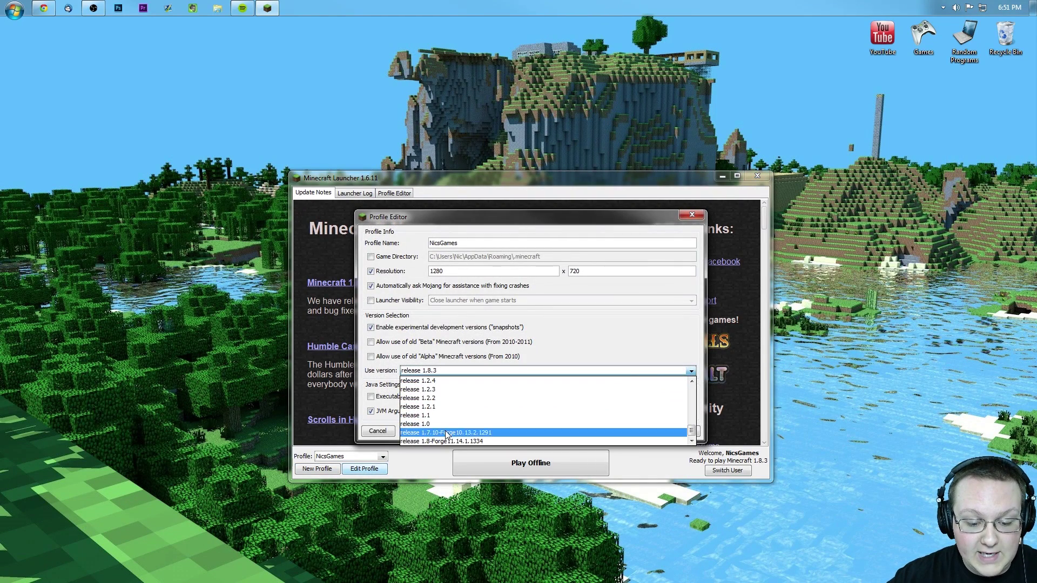
click(448, 432)
click(675, 431)
click(531, 463)
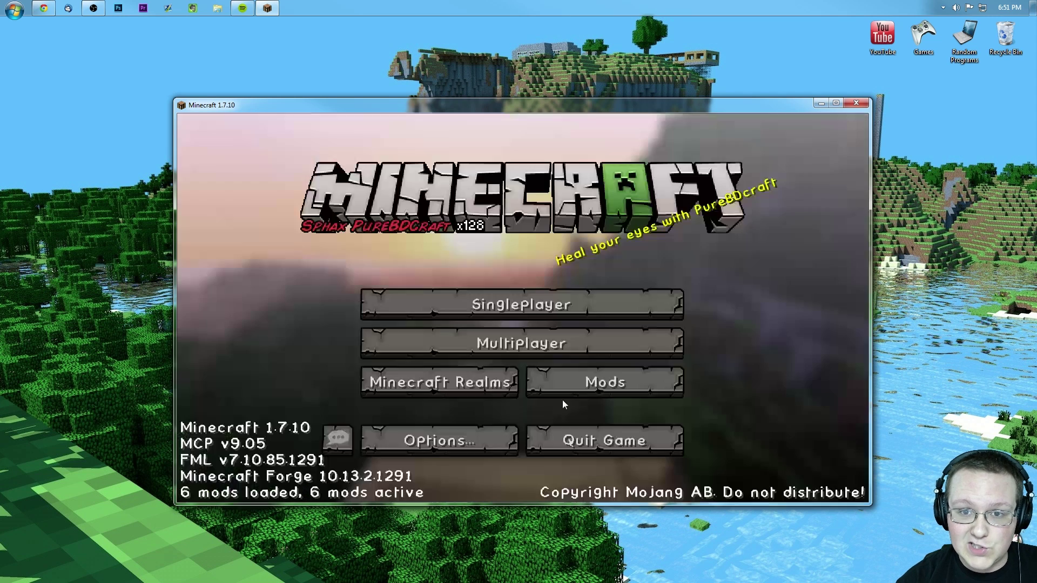
Step: Open the Singleplayer world list and load the Creative world
click(562, 337)
click(700, 472)
click(530, 300)
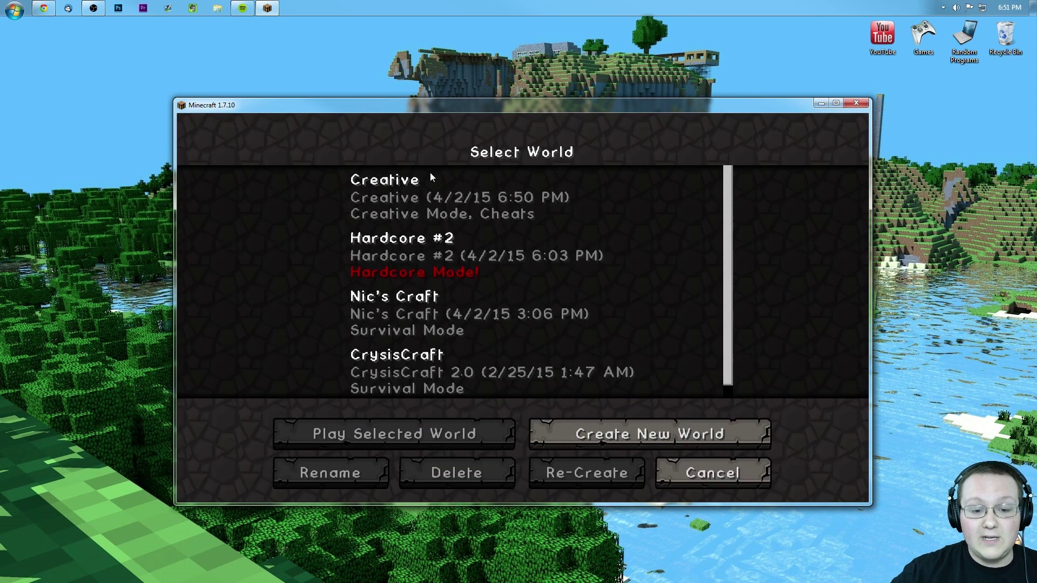
double_click(436, 193)
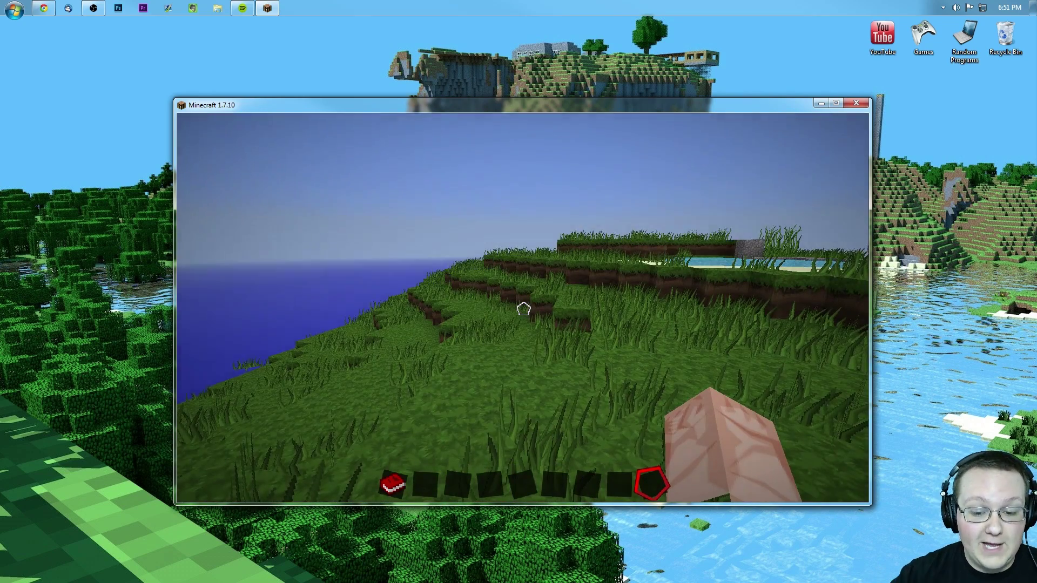
Step: Search the creative inventory for 'open', then change the search to 'gold'
key(e)
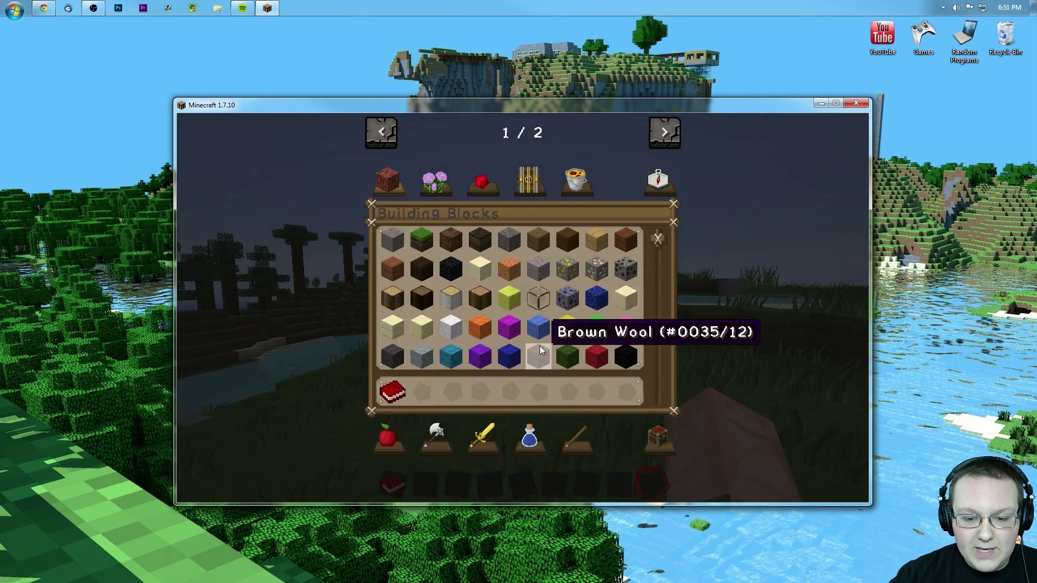
click(659, 182)
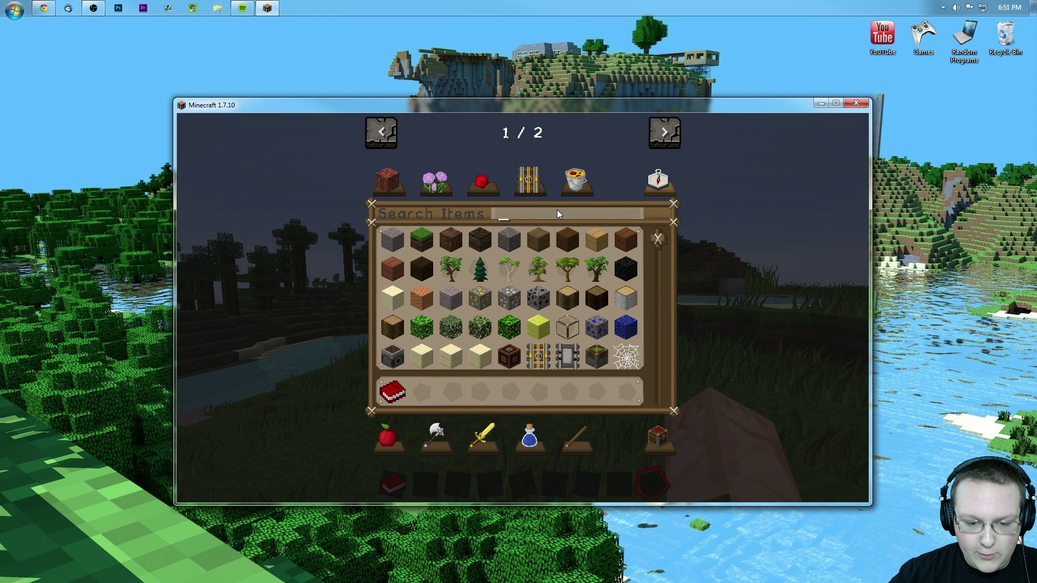
text(open)
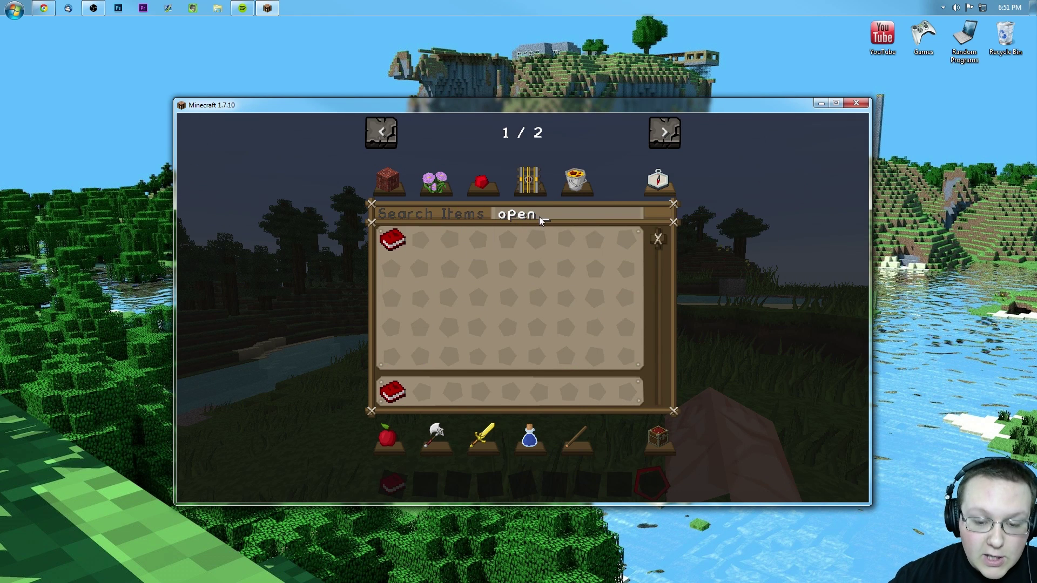
key(BackSpace)
key(BackSpace)
key(BackSpace)
key(BackSpace)
text(gold)
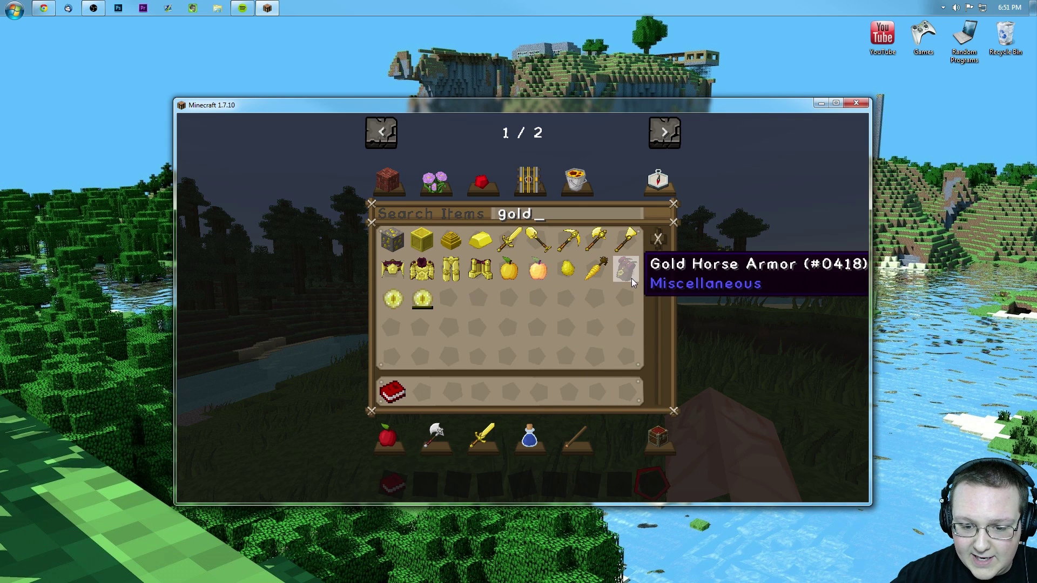
Step: Place the Golden Egg and the Golden eye into the hotbar
click(456, 242)
click(625, 392)
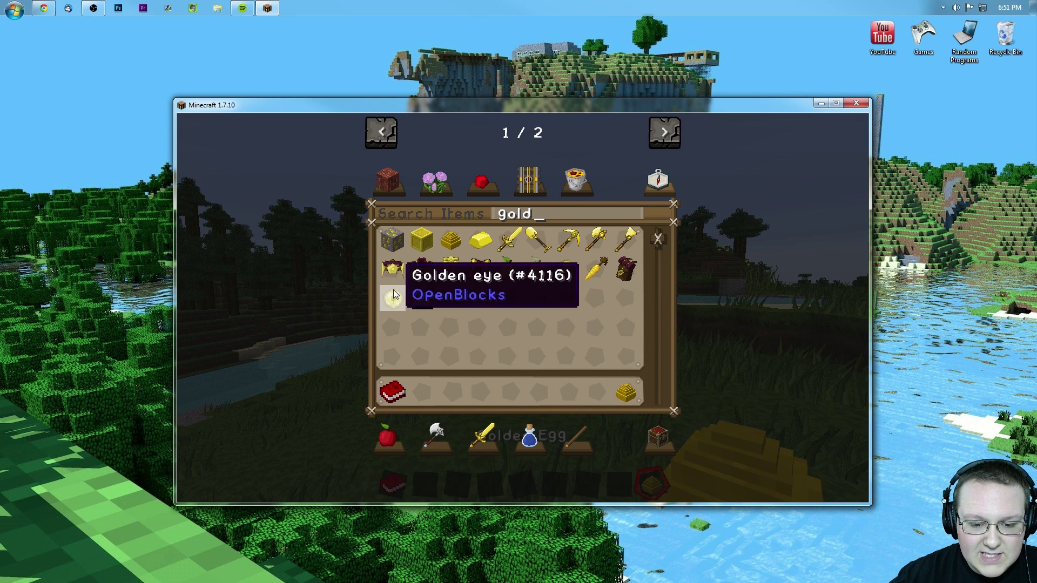
click(402, 297)
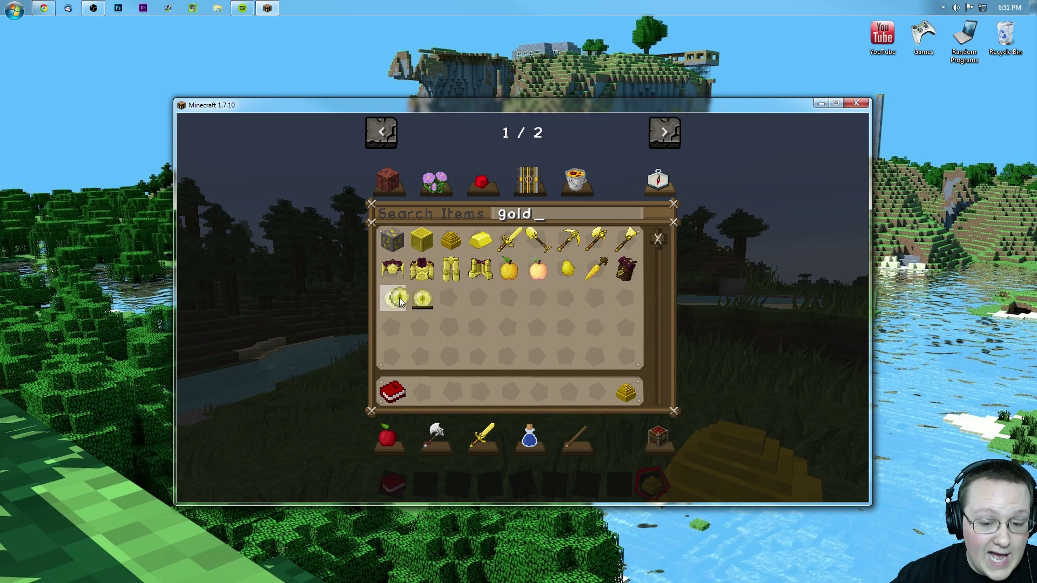
click(594, 397)
Step: Clear the search, close the inventory, and select the 'World Domination with OpenBlocks' guide book
right_click(577, 215)
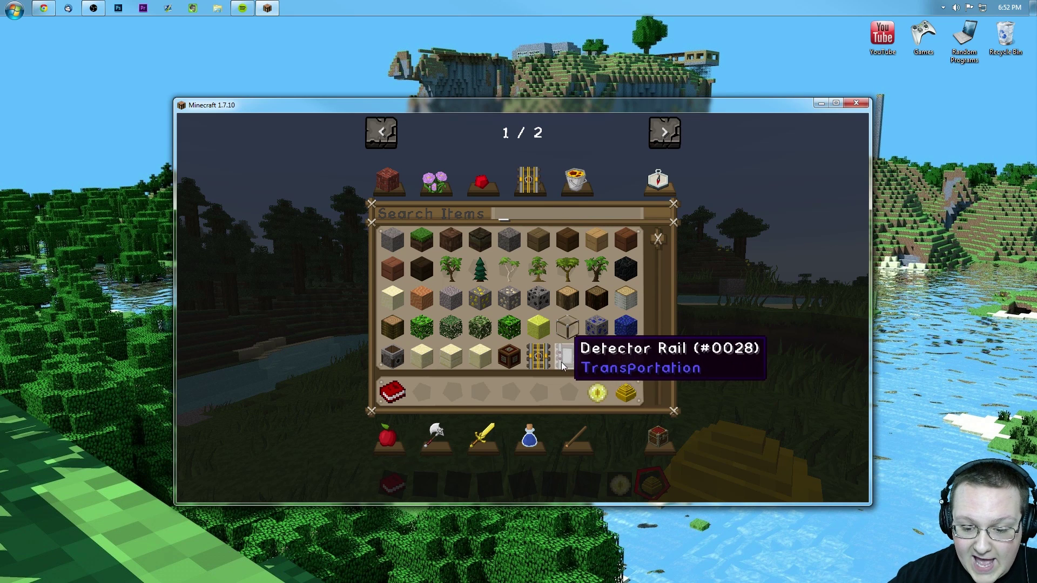
scroll(538, 347, down, 12)
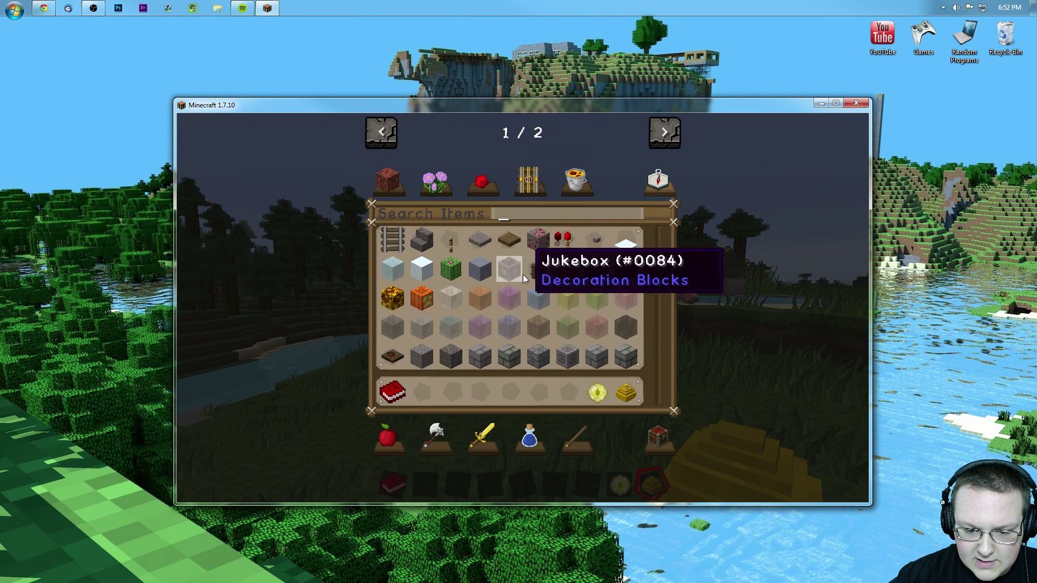
scroll(572, 310, down, 15)
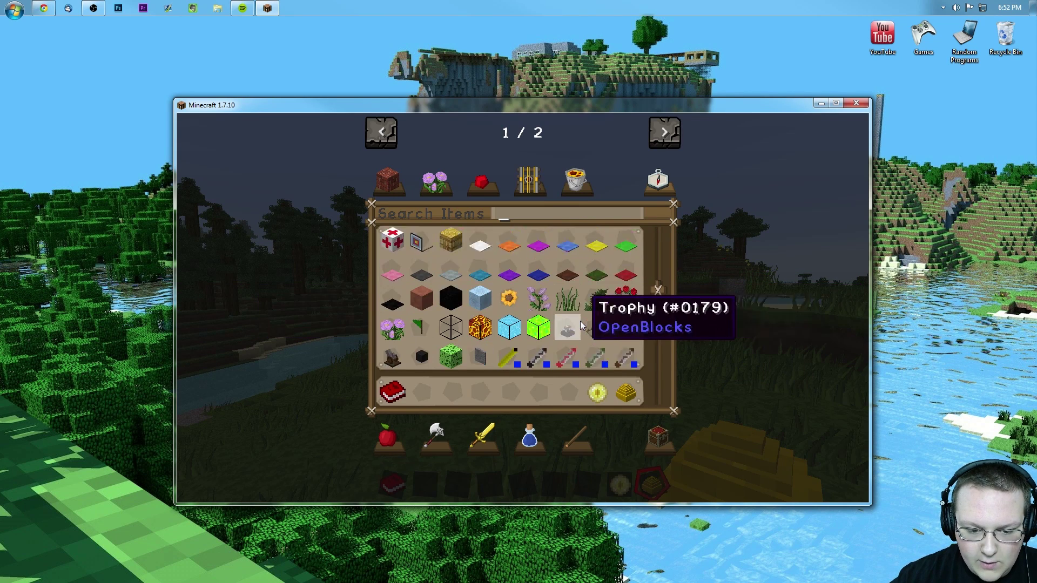
scroll(580, 321, up, 5)
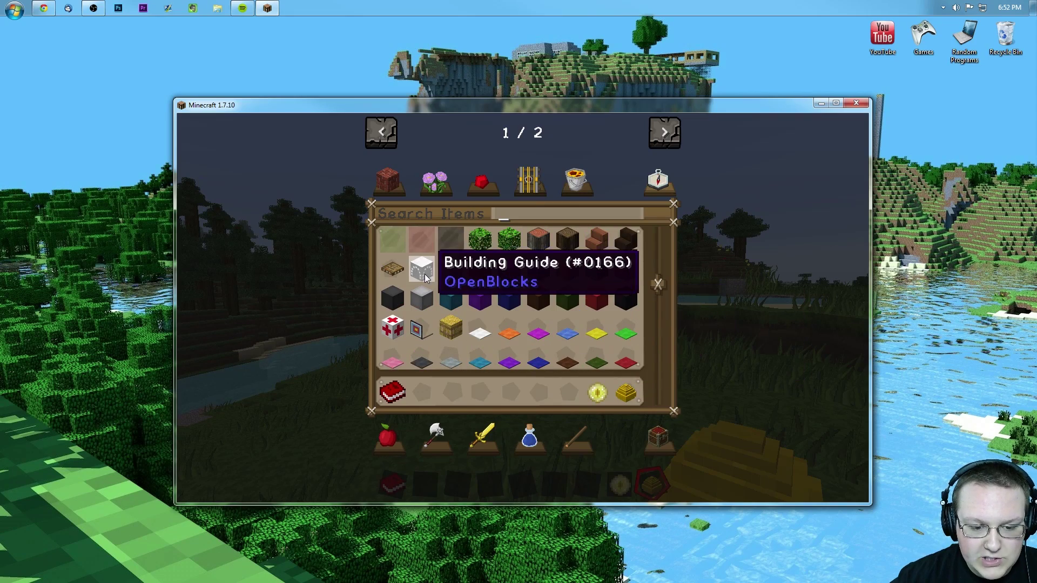
scroll(424, 273, down, 3)
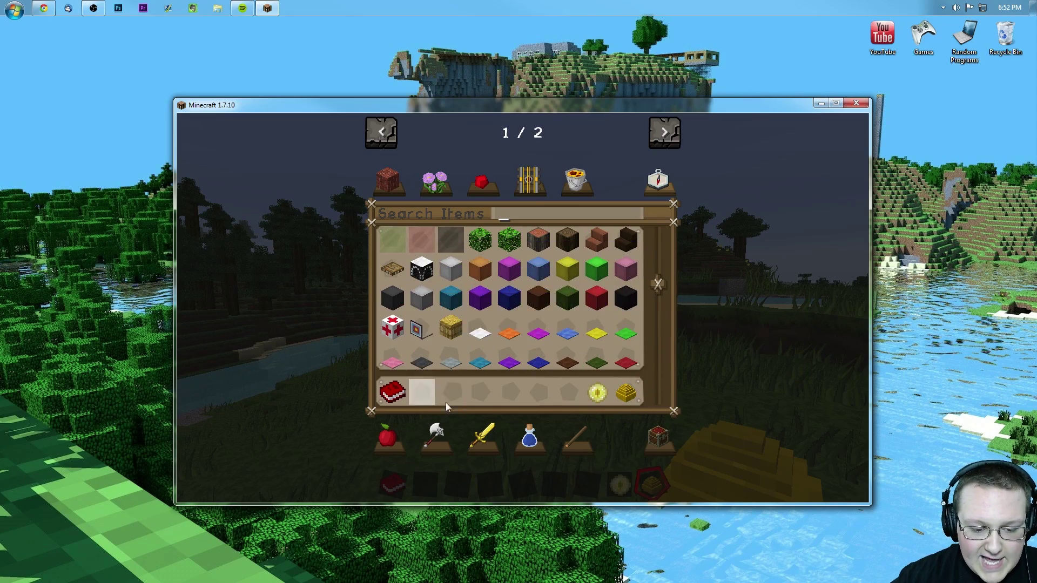
key(e)
scroll(523, 309, down, 10)
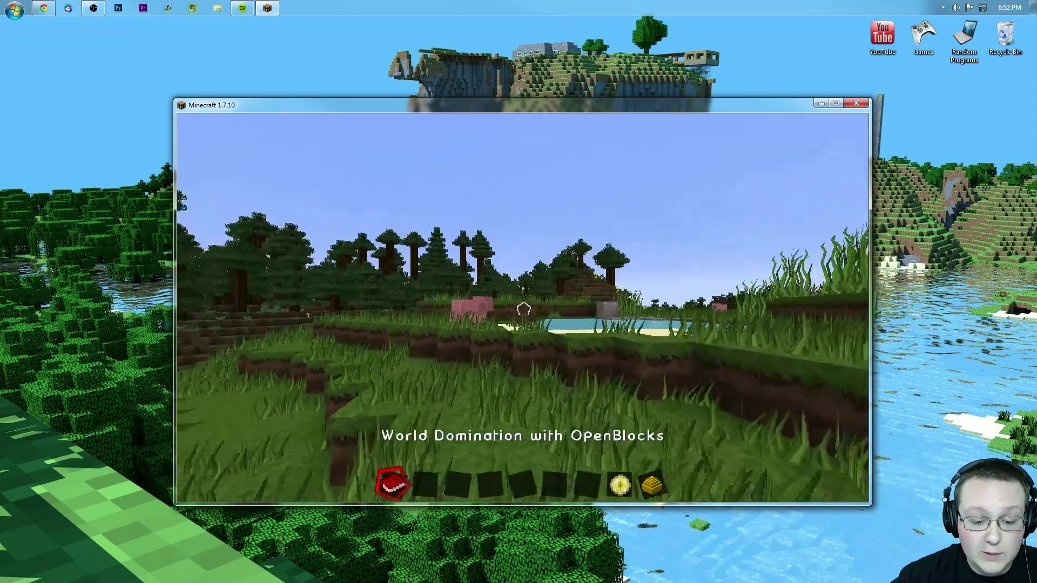
right_click(523, 309)
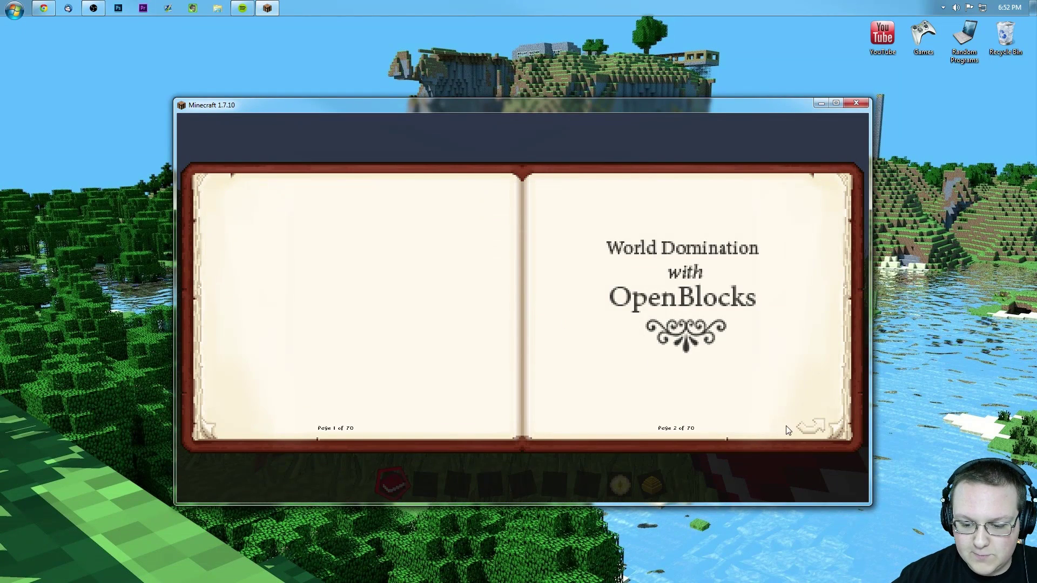
click(815, 427)
click(816, 426)
click(814, 427)
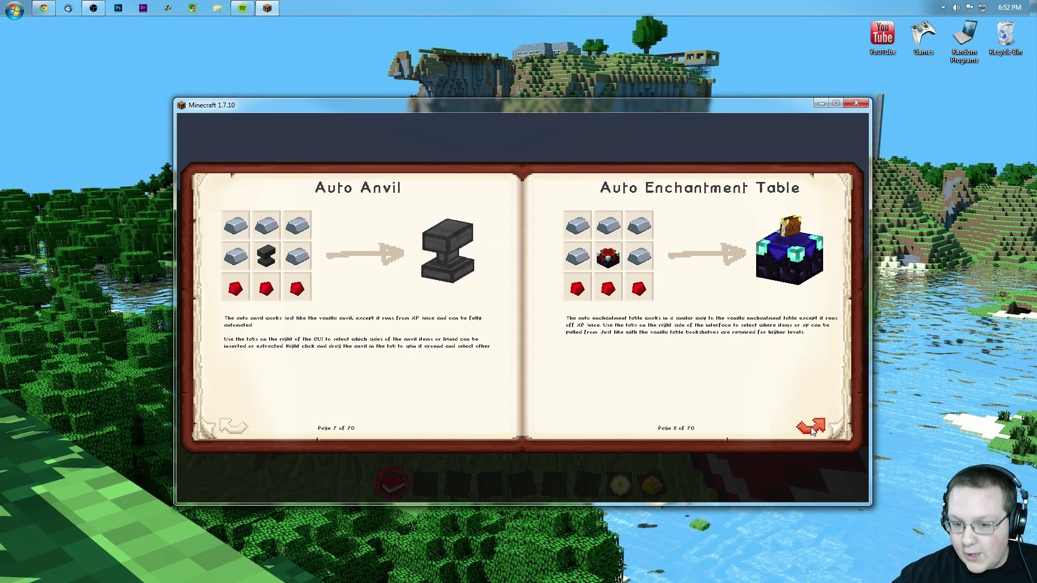
click(811, 430)
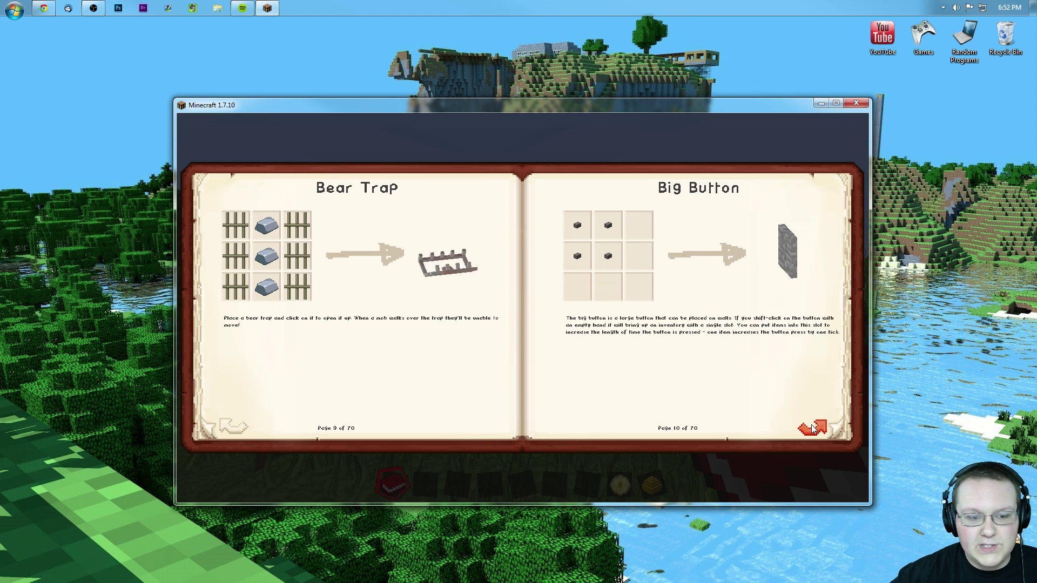
click(811, 429)
click(815, 427)
click(815, 426)
click(815, 426)
click(815, 426)
click(816, 426)
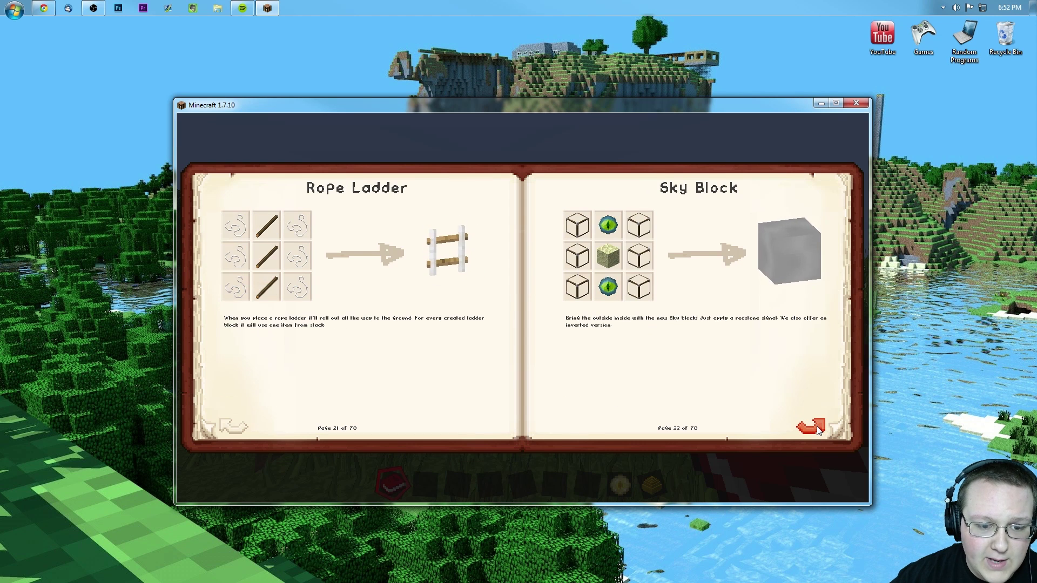
click(817, 426)
click(817, 426)
click(816, 427)
click(817, 426)
click(817, 427)
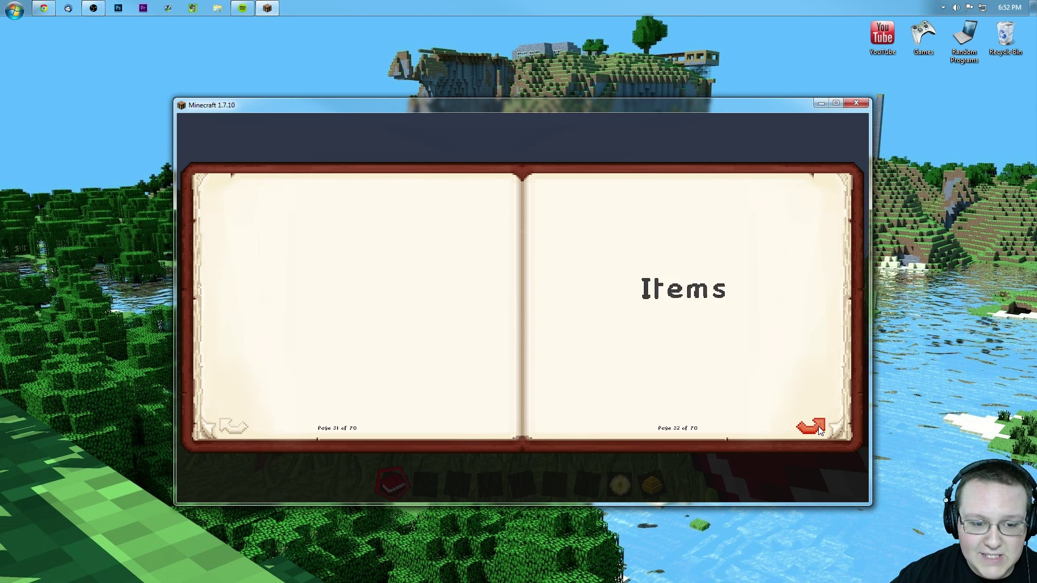
click(818, 426)
click(819, 427)
click(819, 426)
click(819, 427)
click(819, 427)
click(819, 427)
click(819, 427)
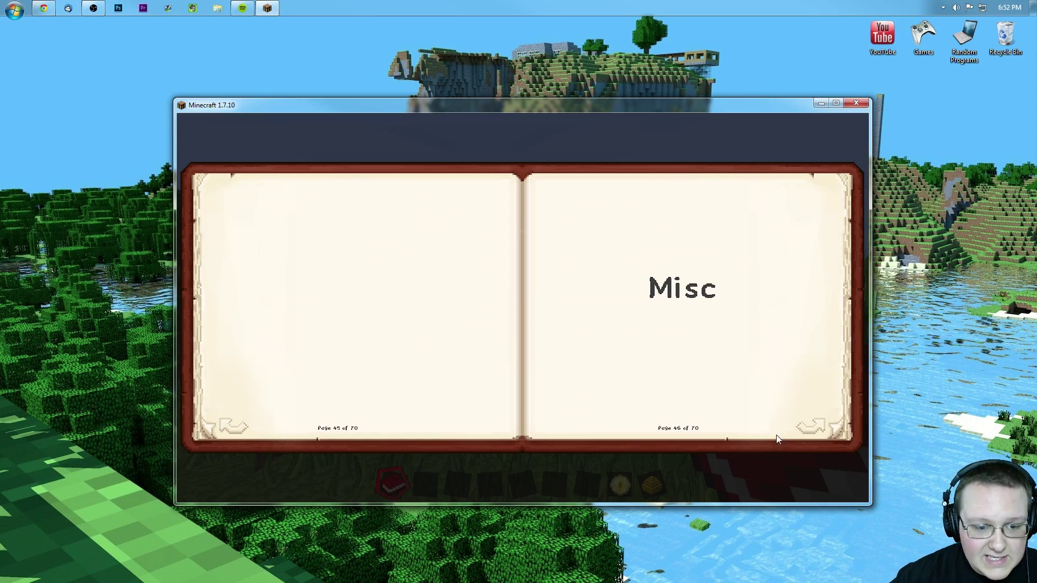
key(Escape)
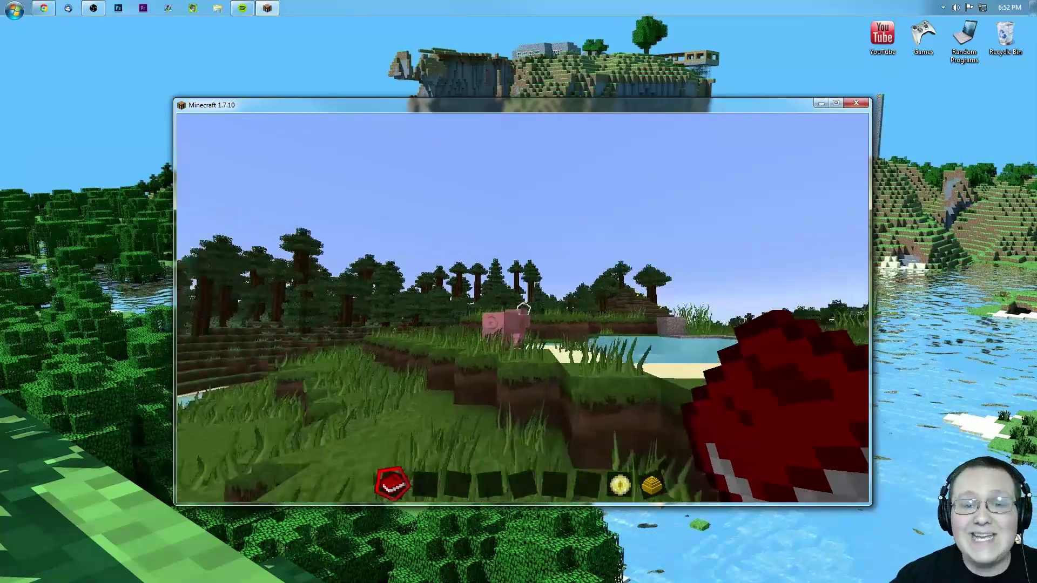
key(s)
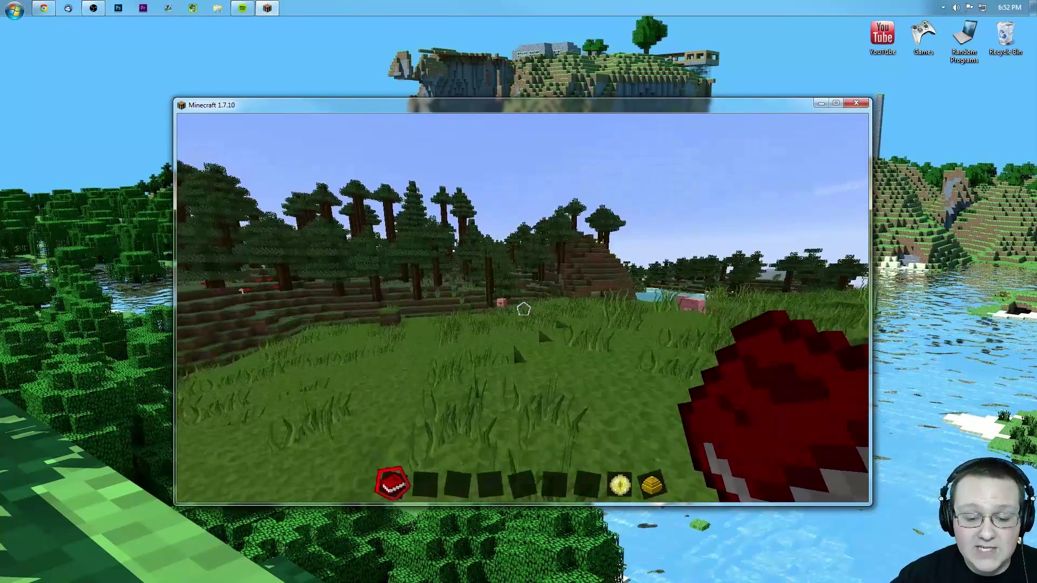
key(w)
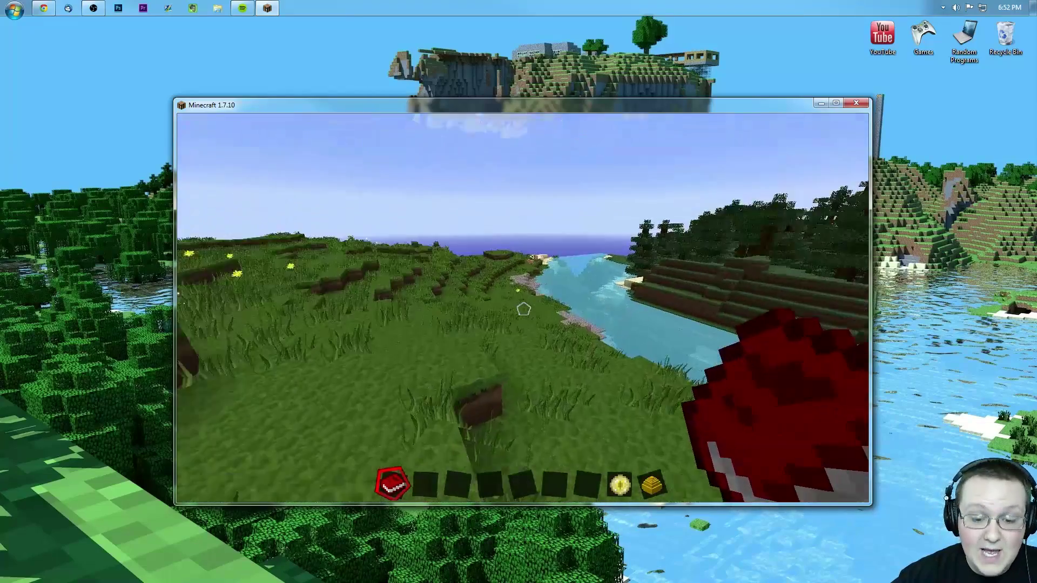
key(w)
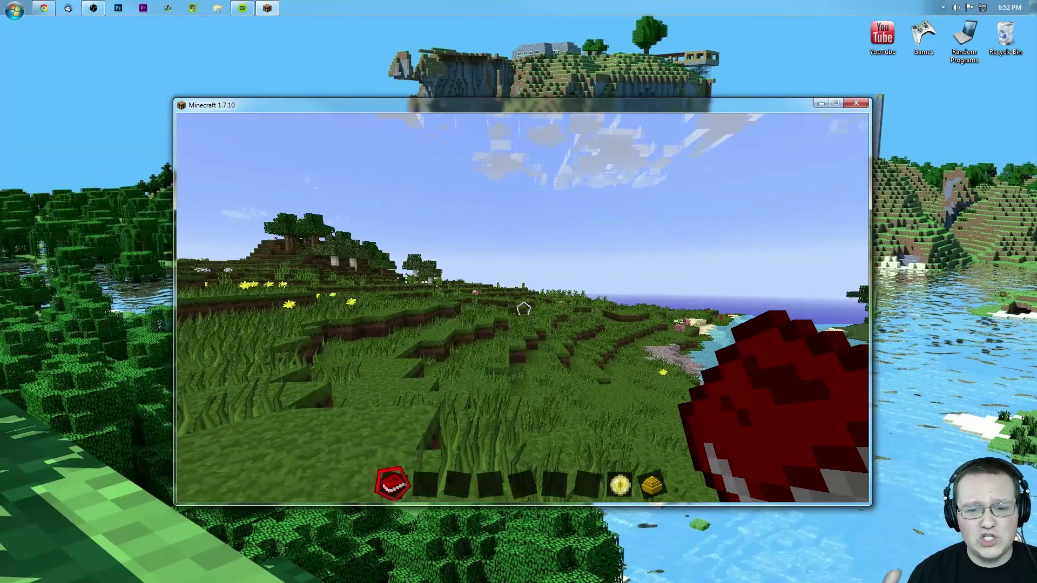